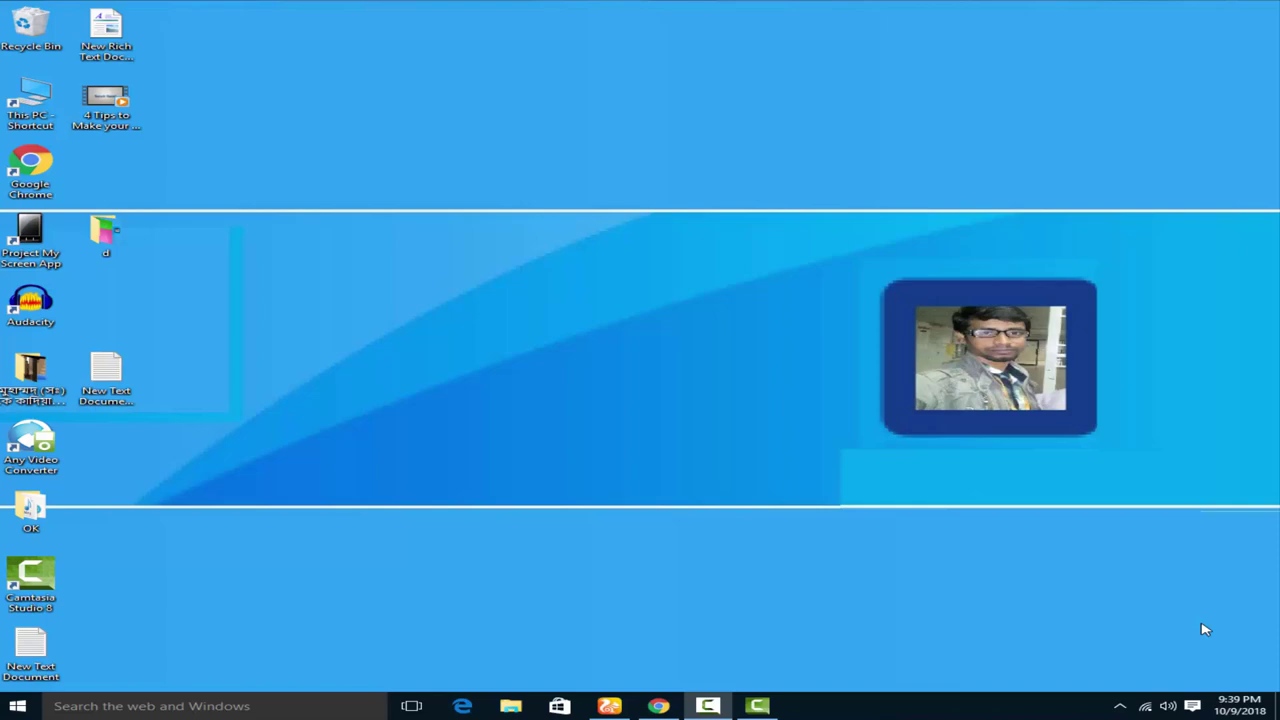
- Bring up the Run dialog and open the desktop note New Text Document (2), placing its window clear of the dialog
key("super+r")
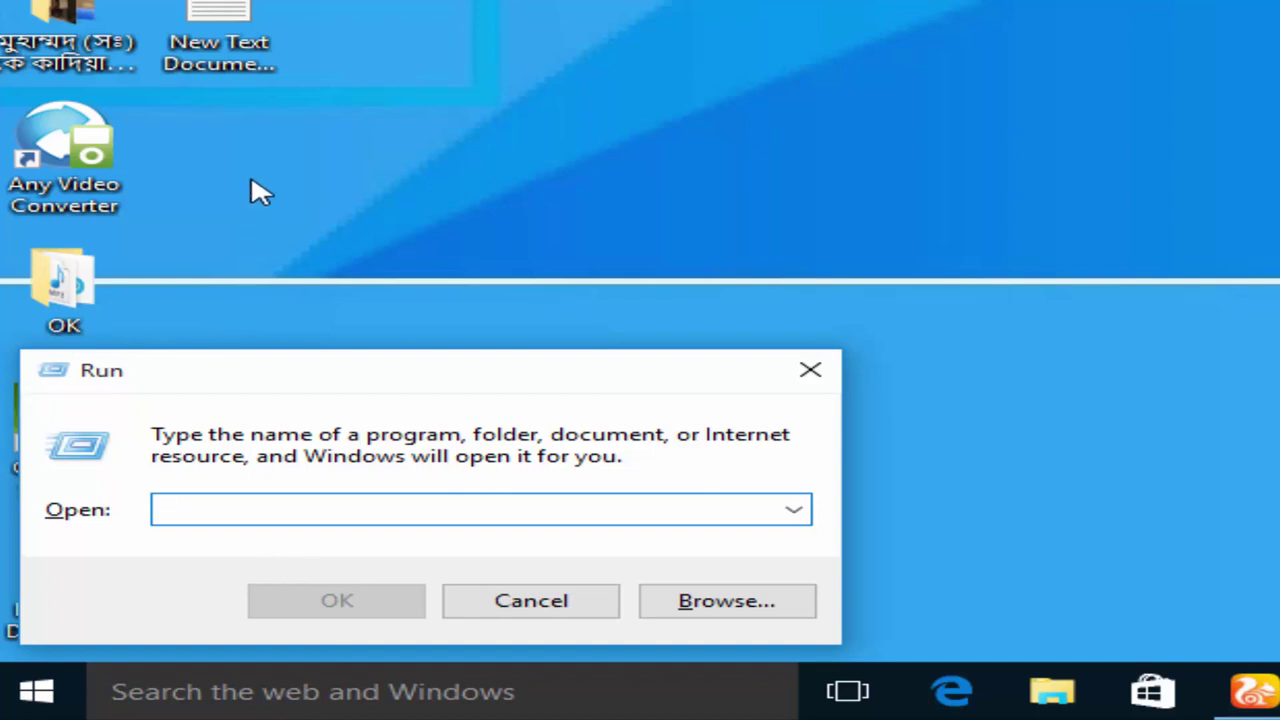
left_click(244, 8)
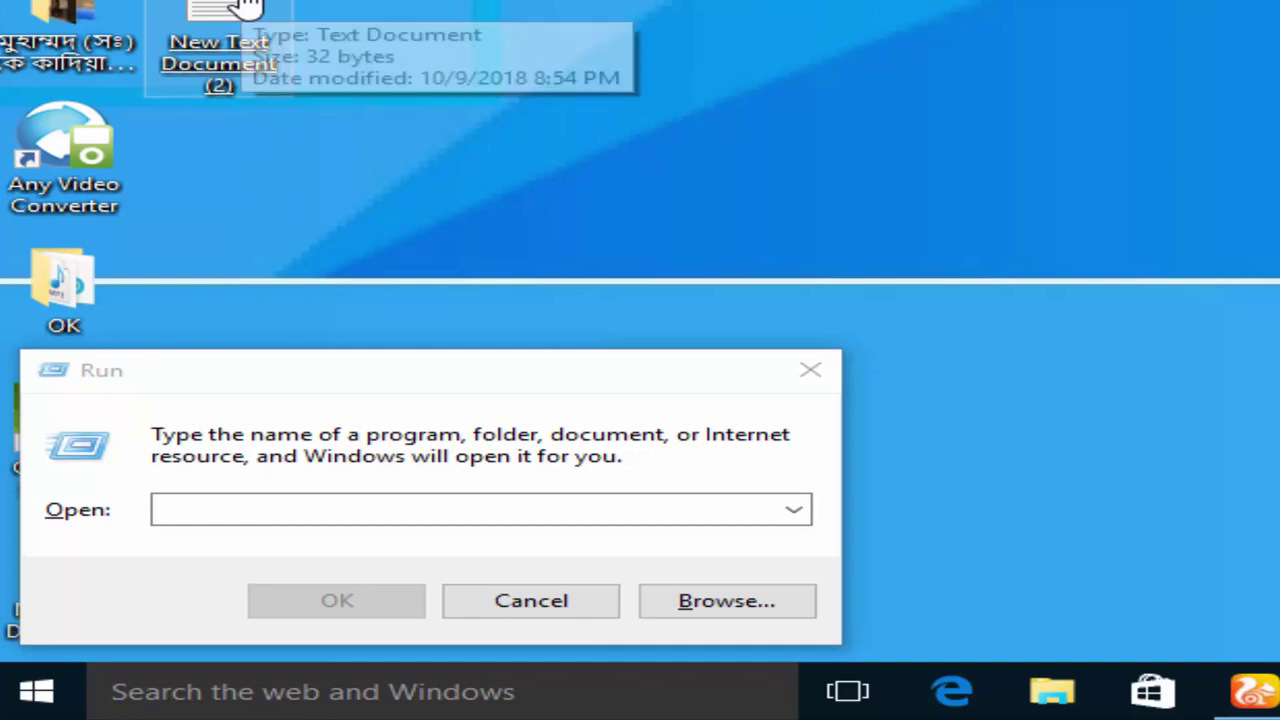
double_click(244, 8)
left_click_drag(1027, 59, 1270, 5)
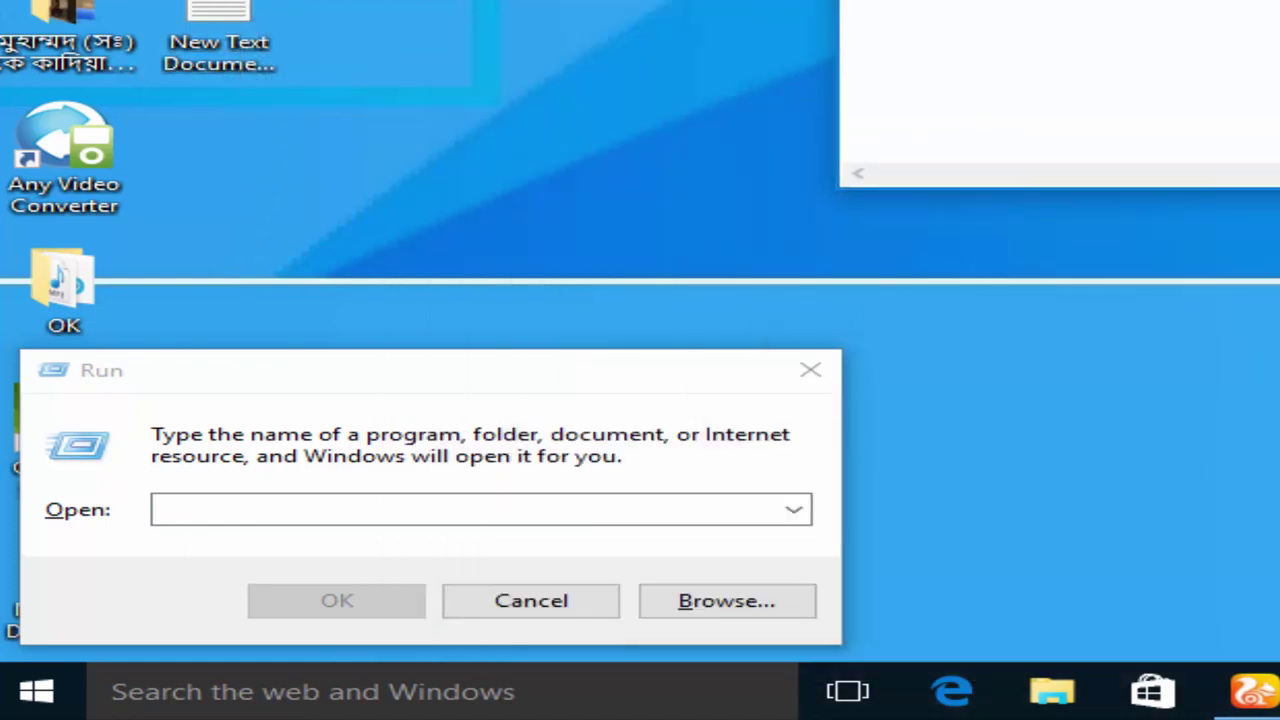
- Run the command temp to open the Windows Temp folder, granting permanent access to it
left_click(252, 510)
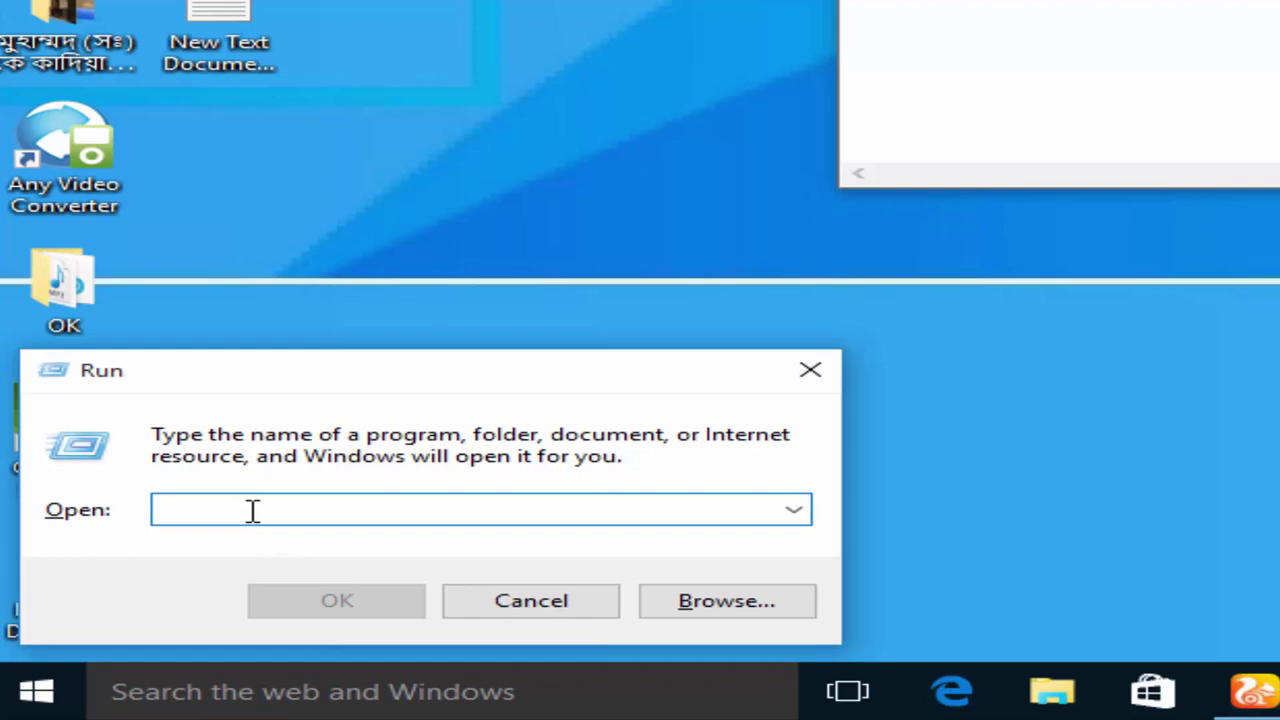
type("temp")
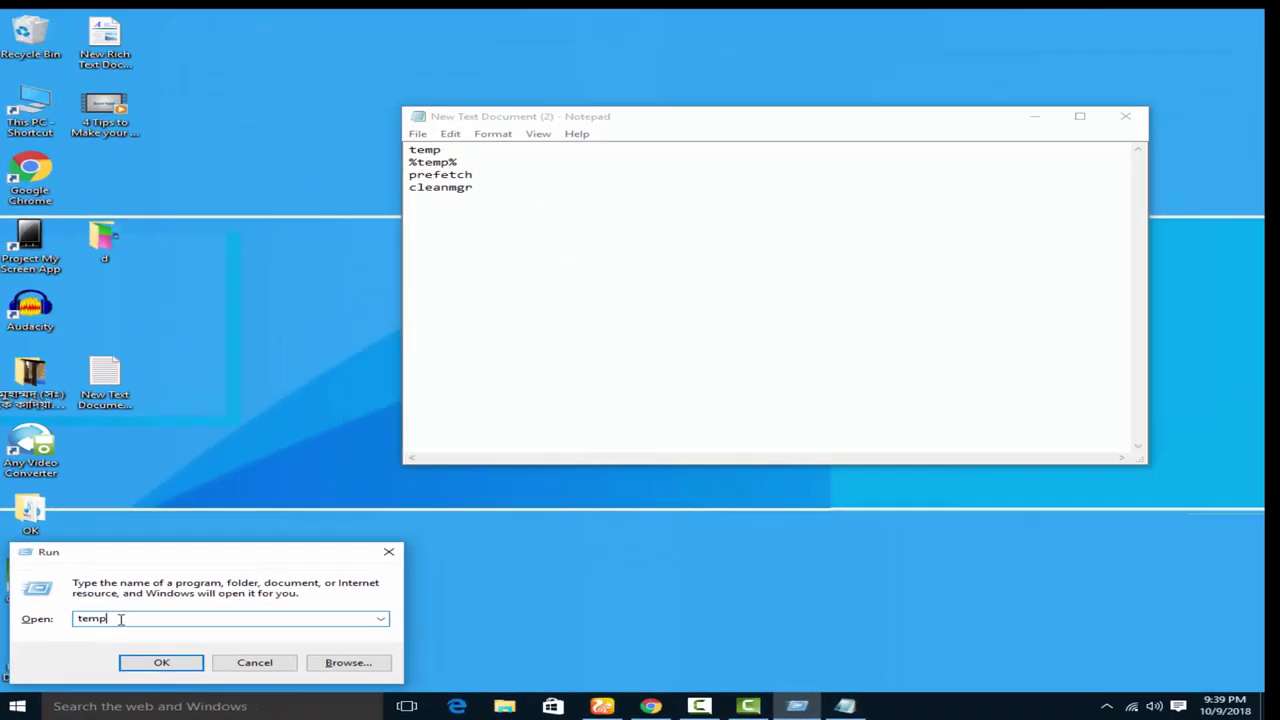
left_click(194, 666)
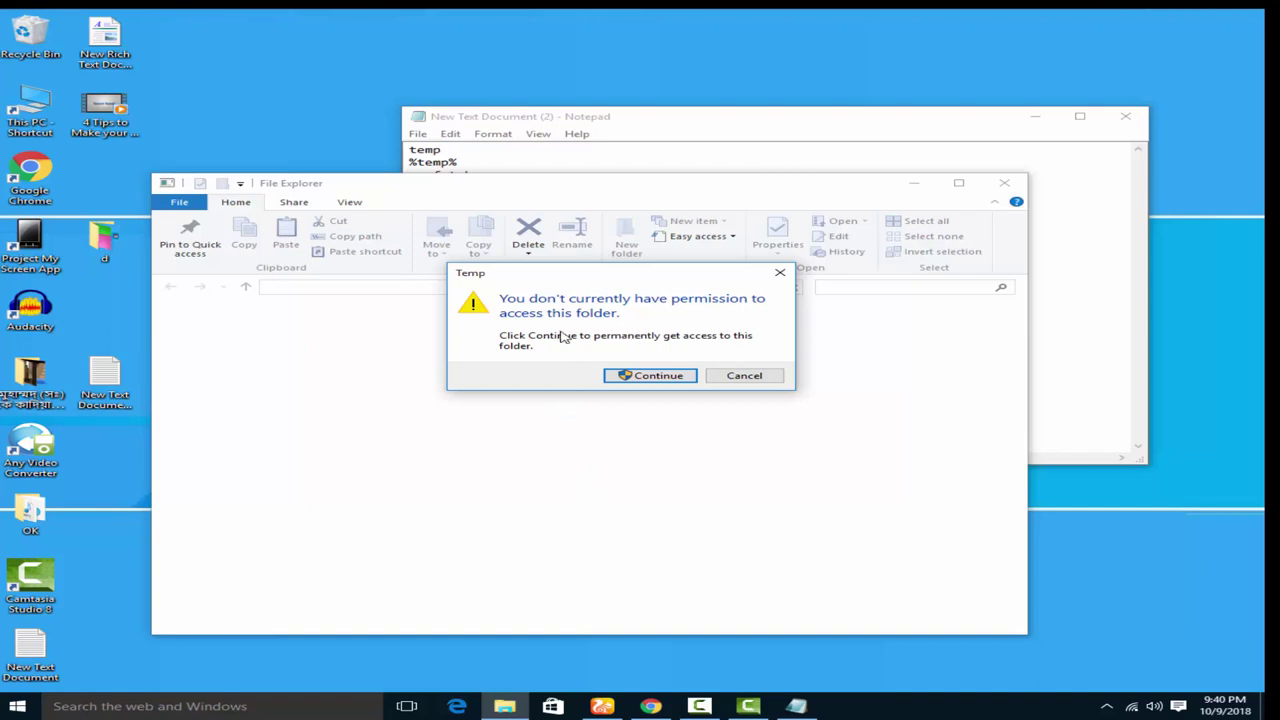
left_click(646, 376)
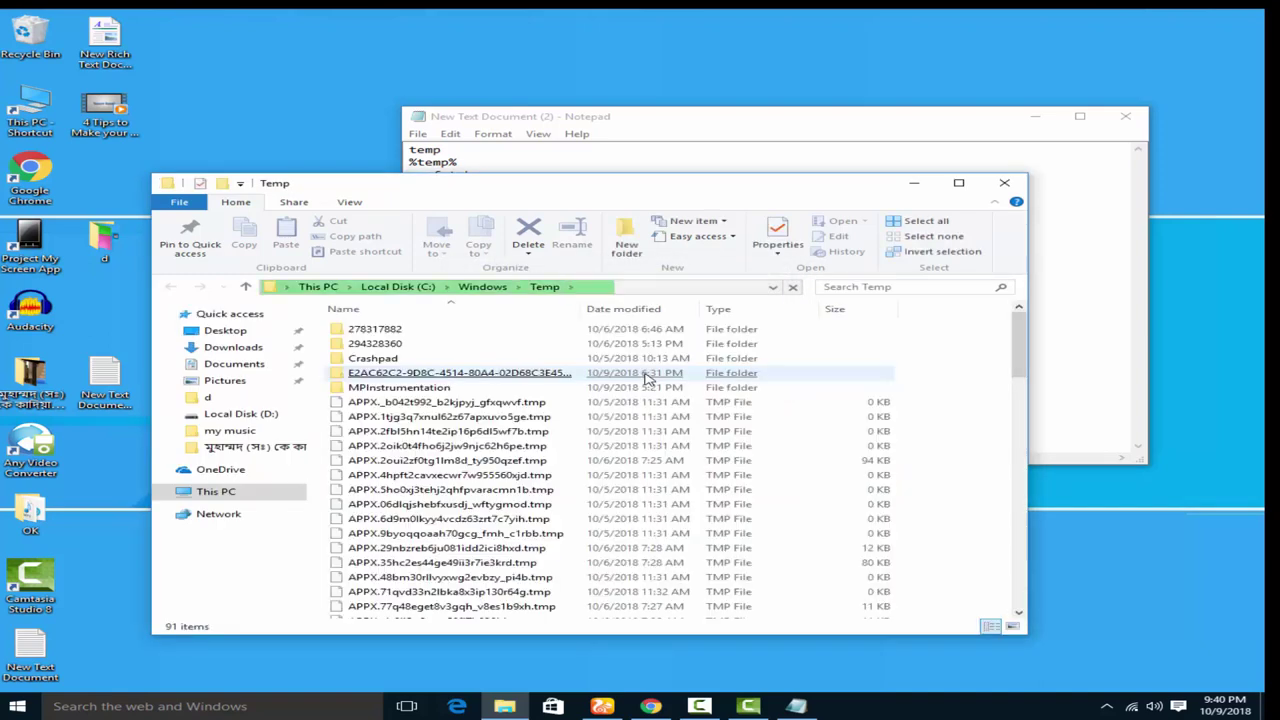
- Delete all items in the Windows Temp folder, skipping every file that needs administrator permission, and close the folder
left_click(646, 378)
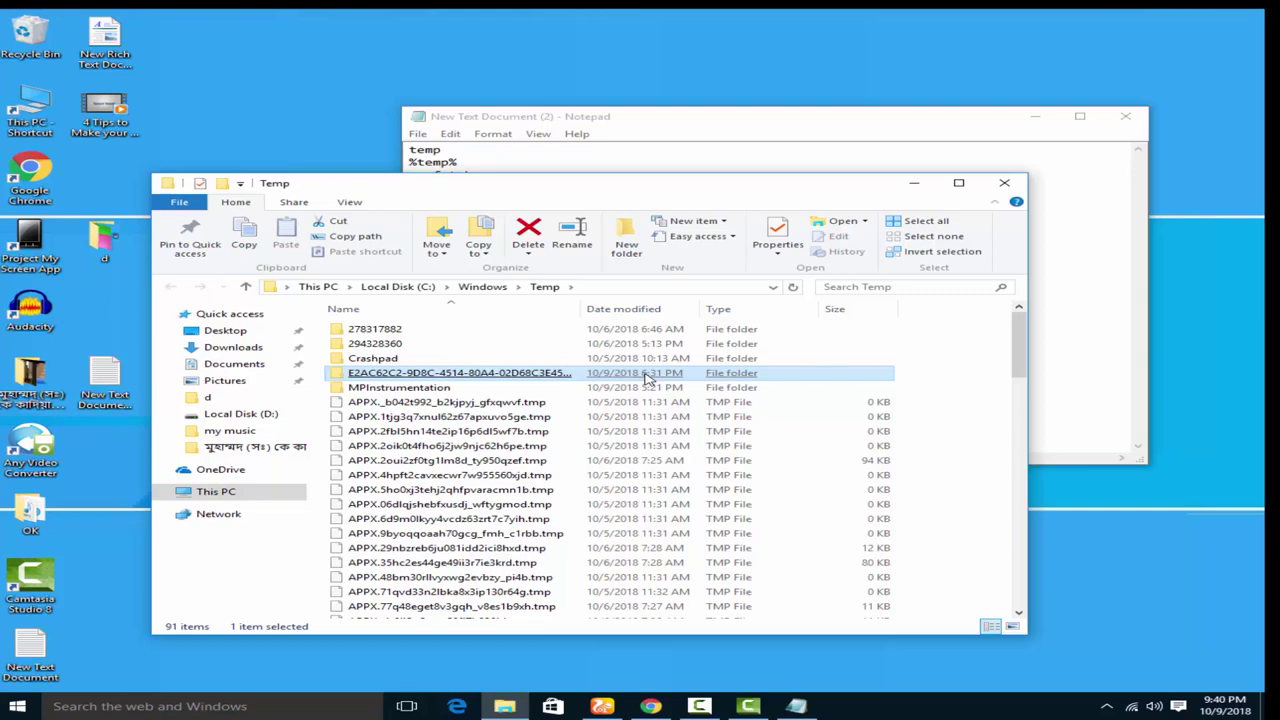
key("ctrl+a")
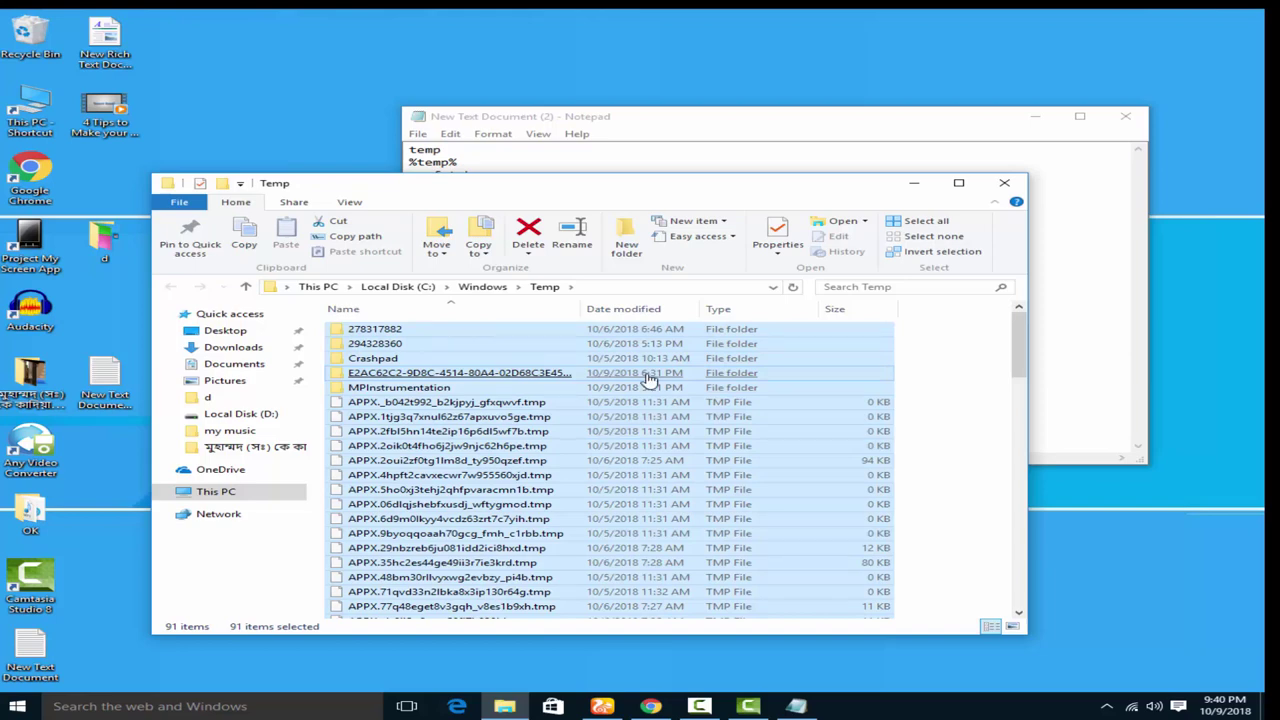
right_click(649, 378)
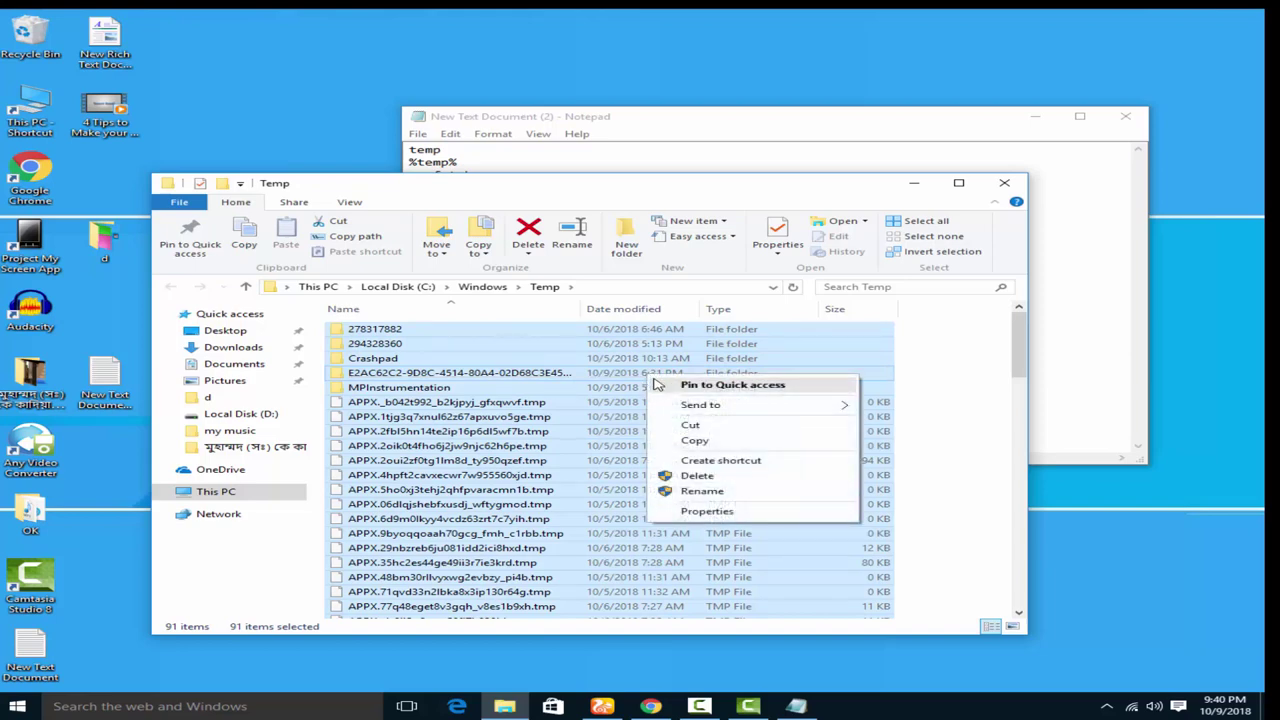
mouse_move(667, 408)
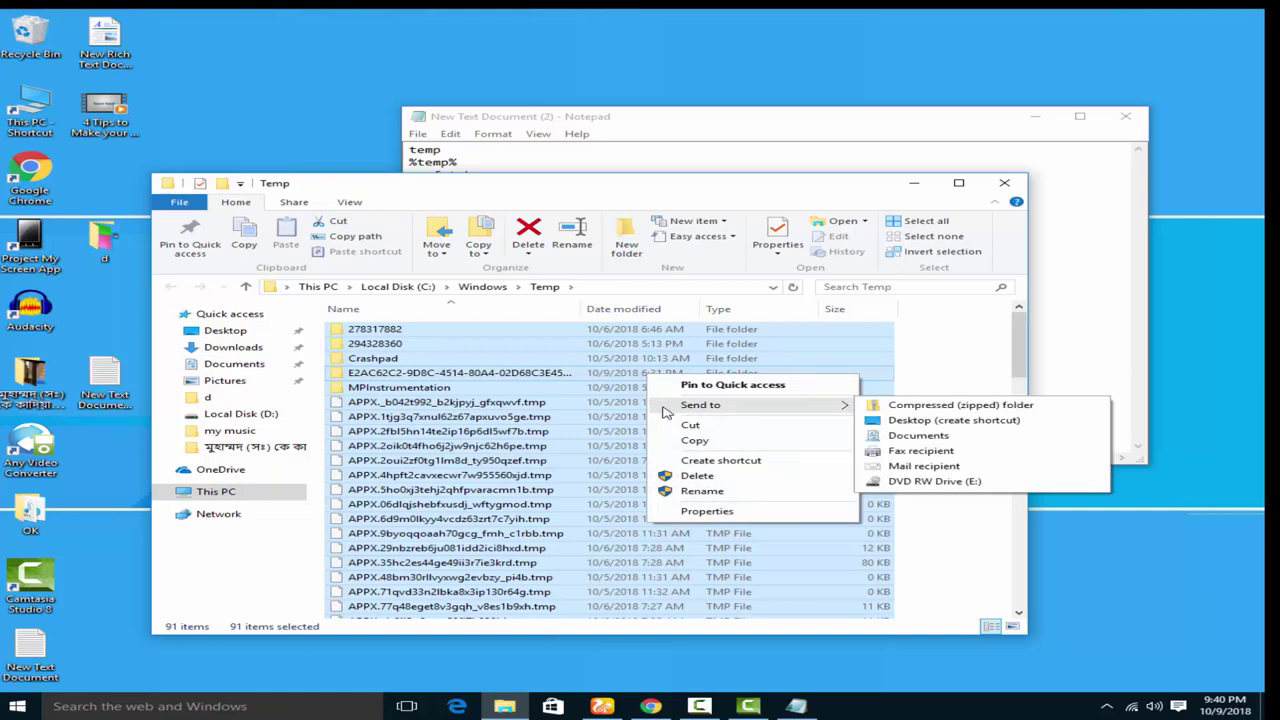
left_click(697, 477)
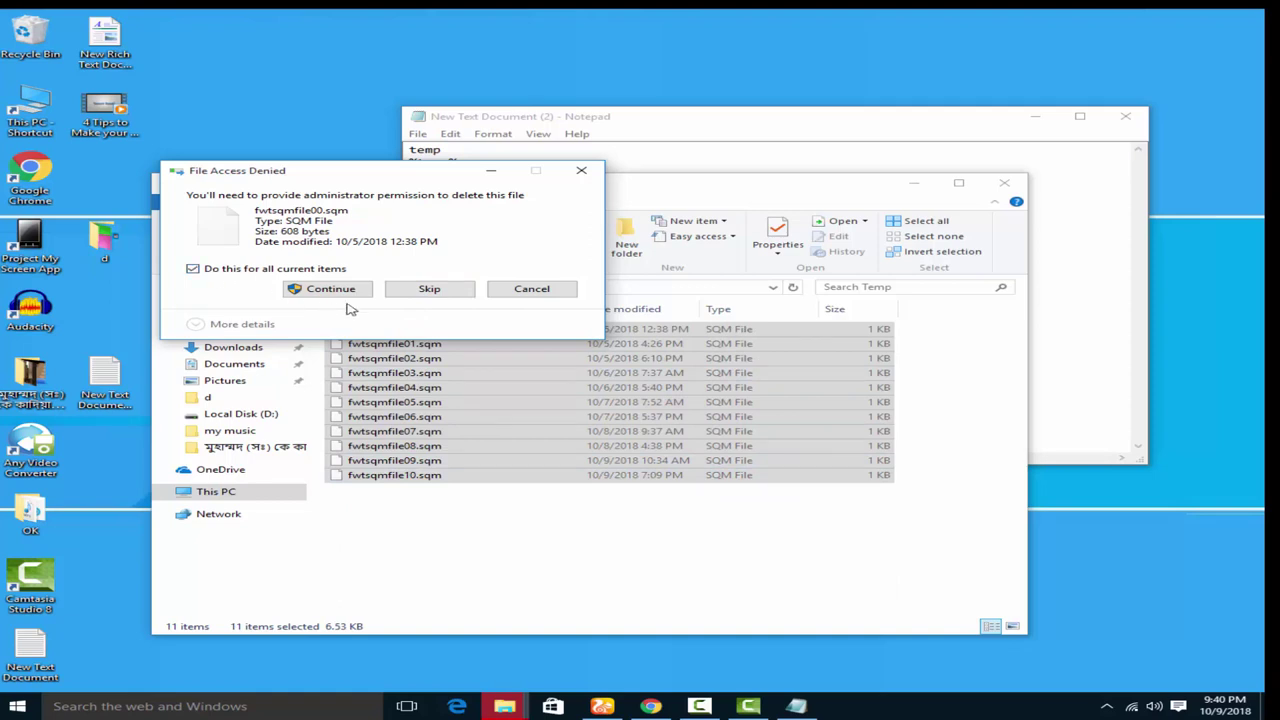
left_click(418, 290)
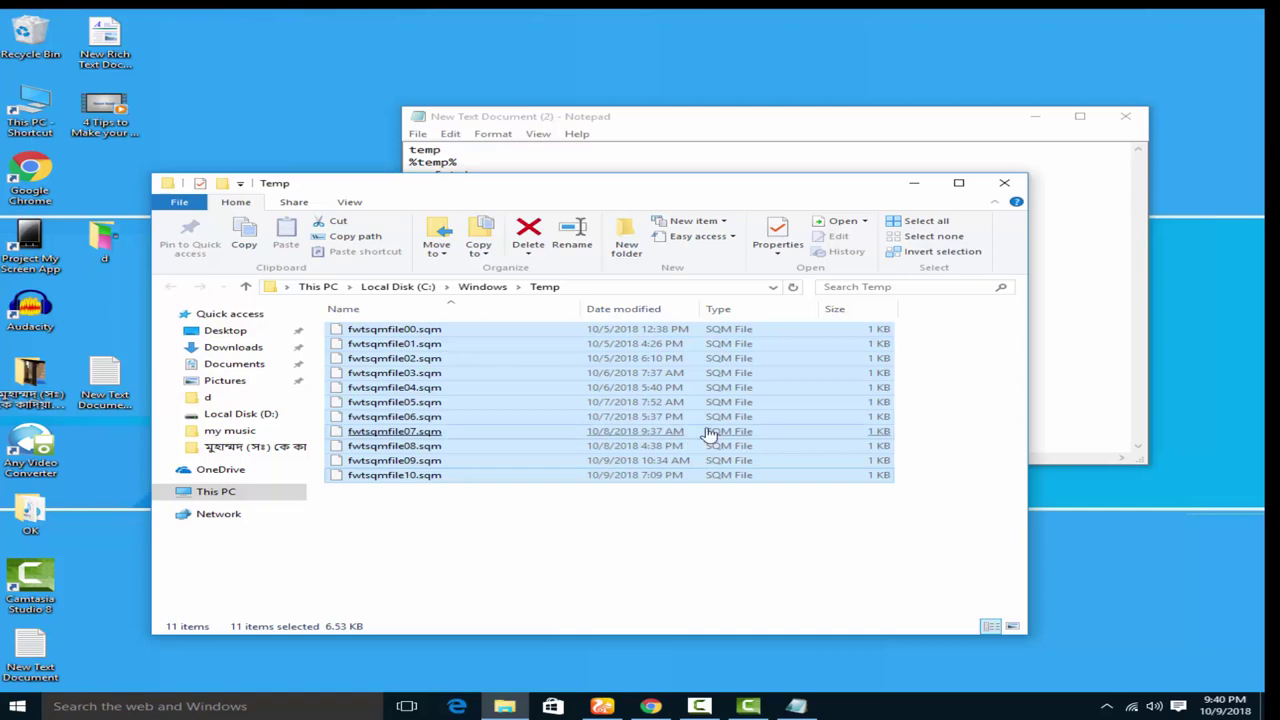
left_click(1002, 184)
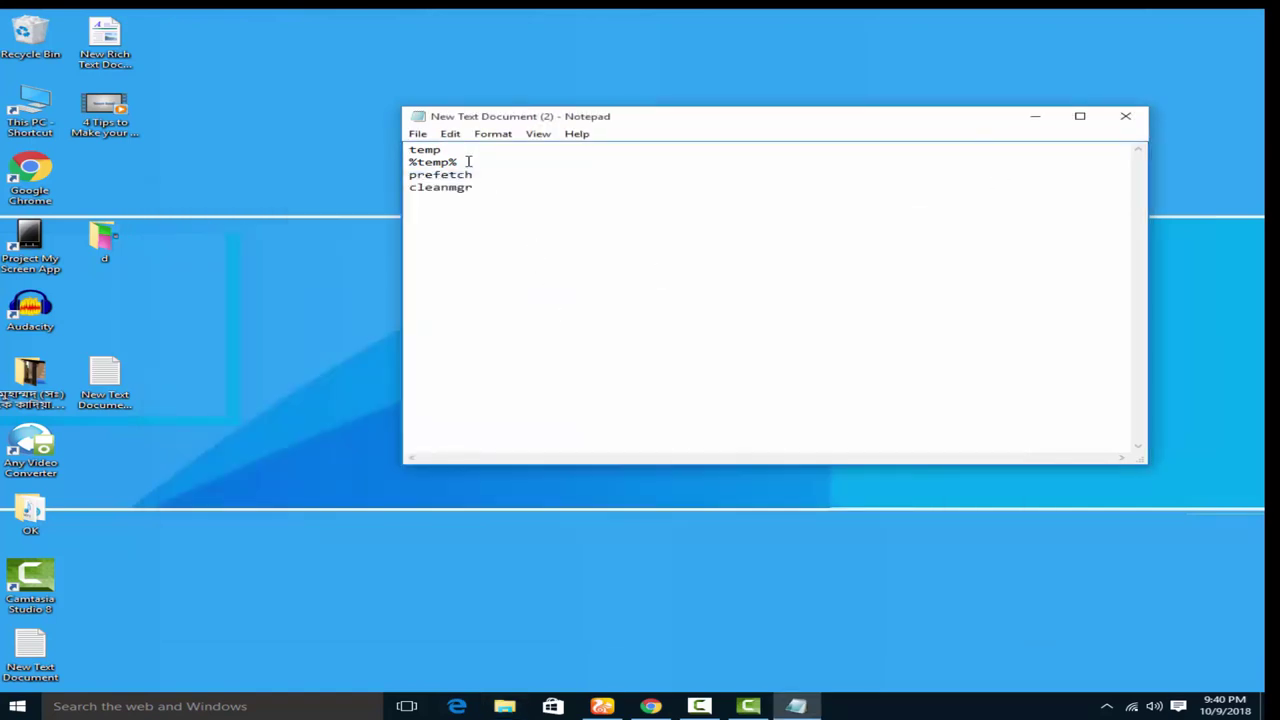
- Copy %temp% from the note and run it as a command to open the user's local Temp folder
double_click(430, 162)
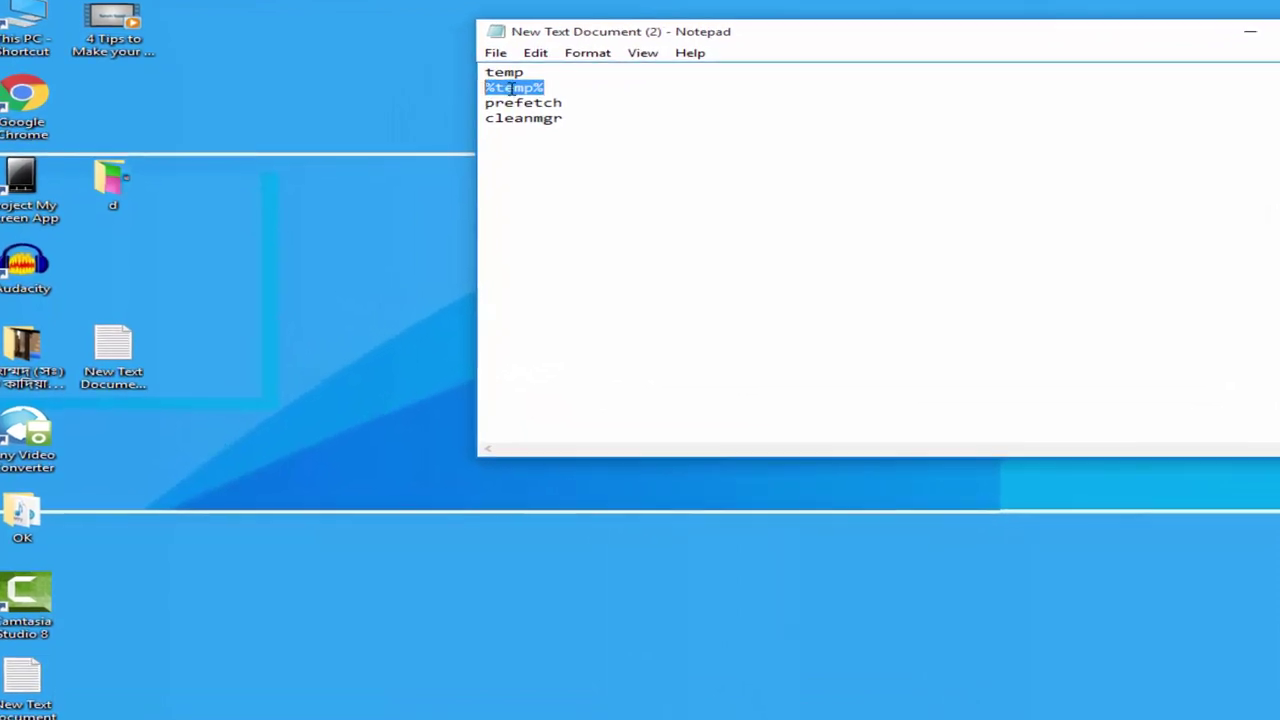
right_click(512, 88)
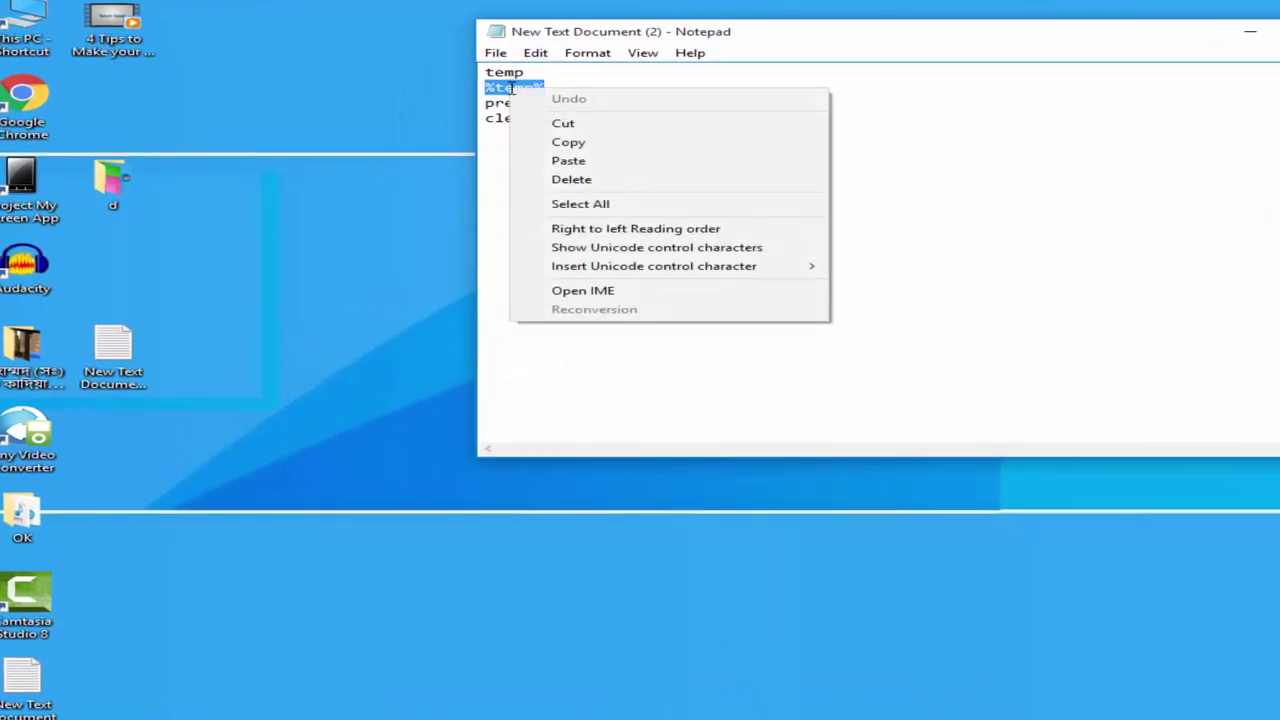
left_click(575, 146)
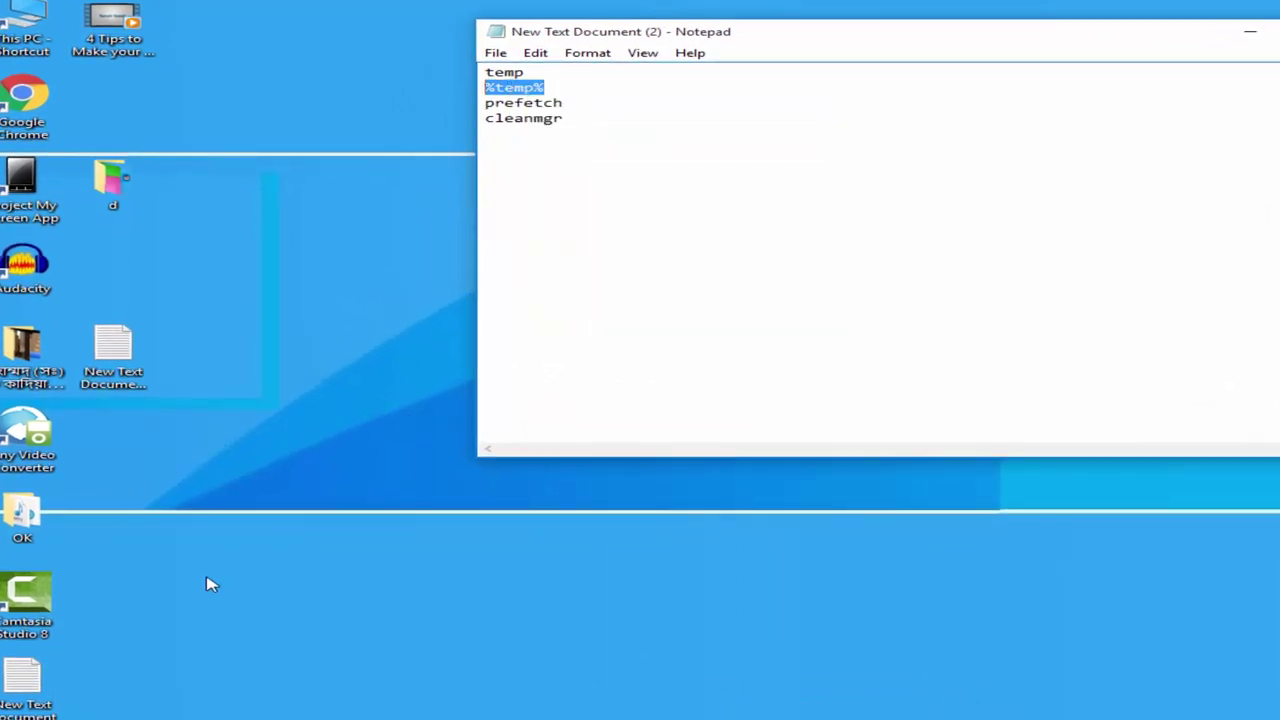
key("super+r")
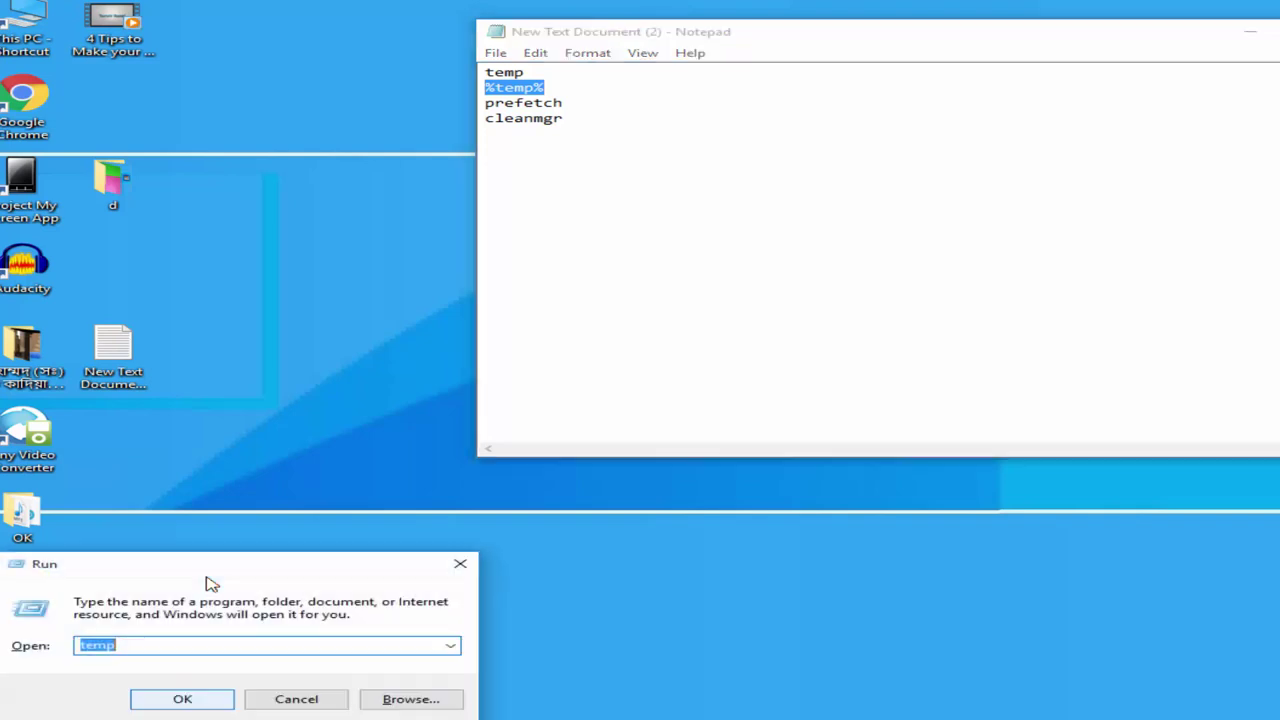
right_click(98, 648)
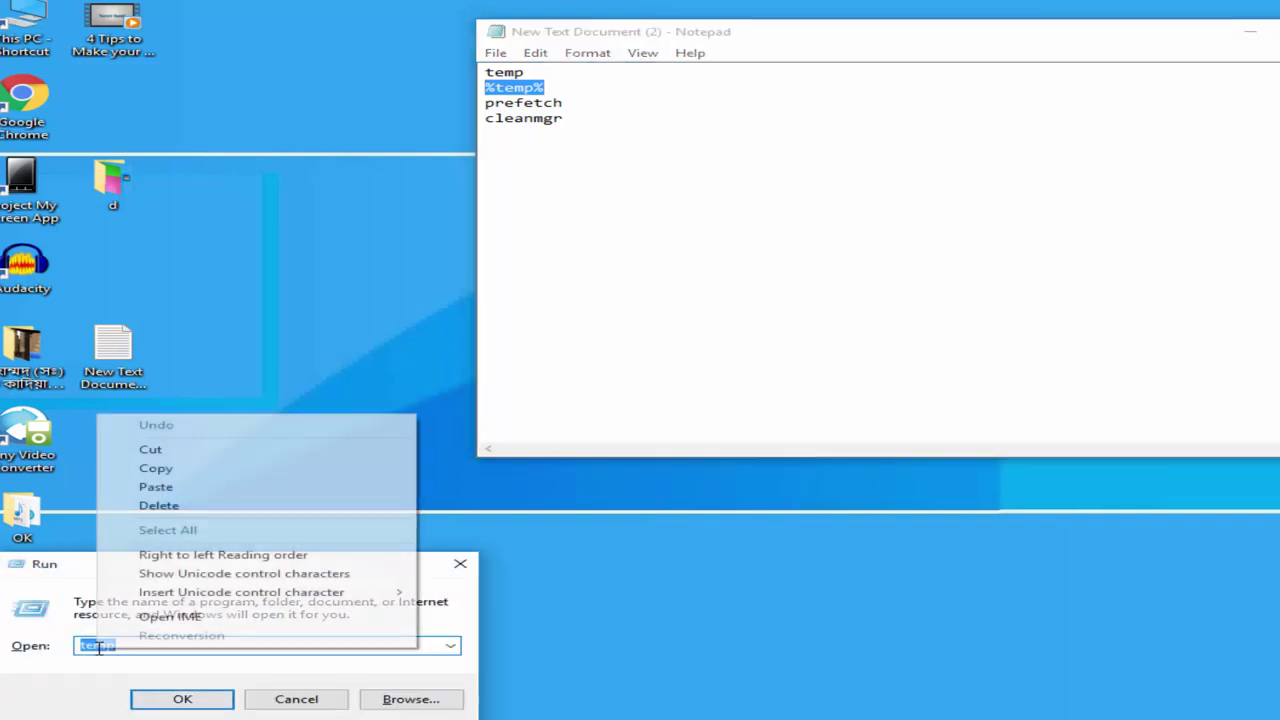
left_click(185, 490)
left_click(204, 703)
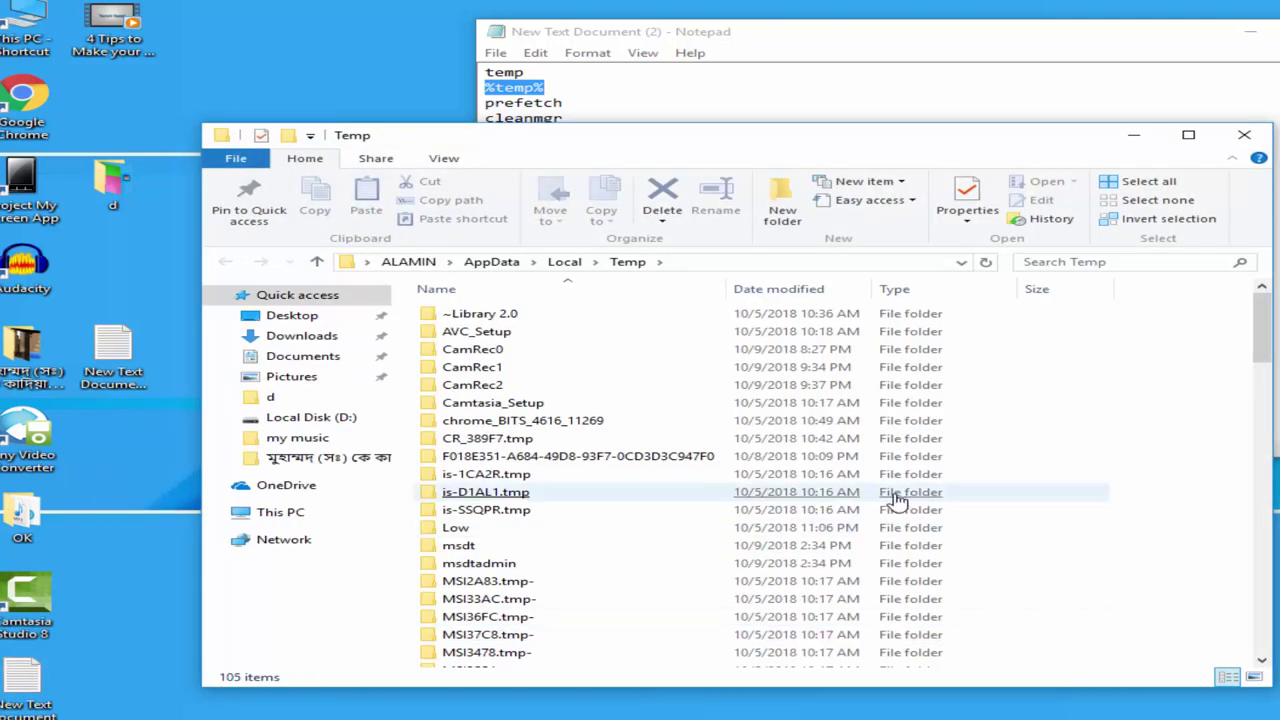
- Delete all items in the user's local Temp folder, skipping protected and in-use files and folders, and close the folder
double_click(1048, 497)
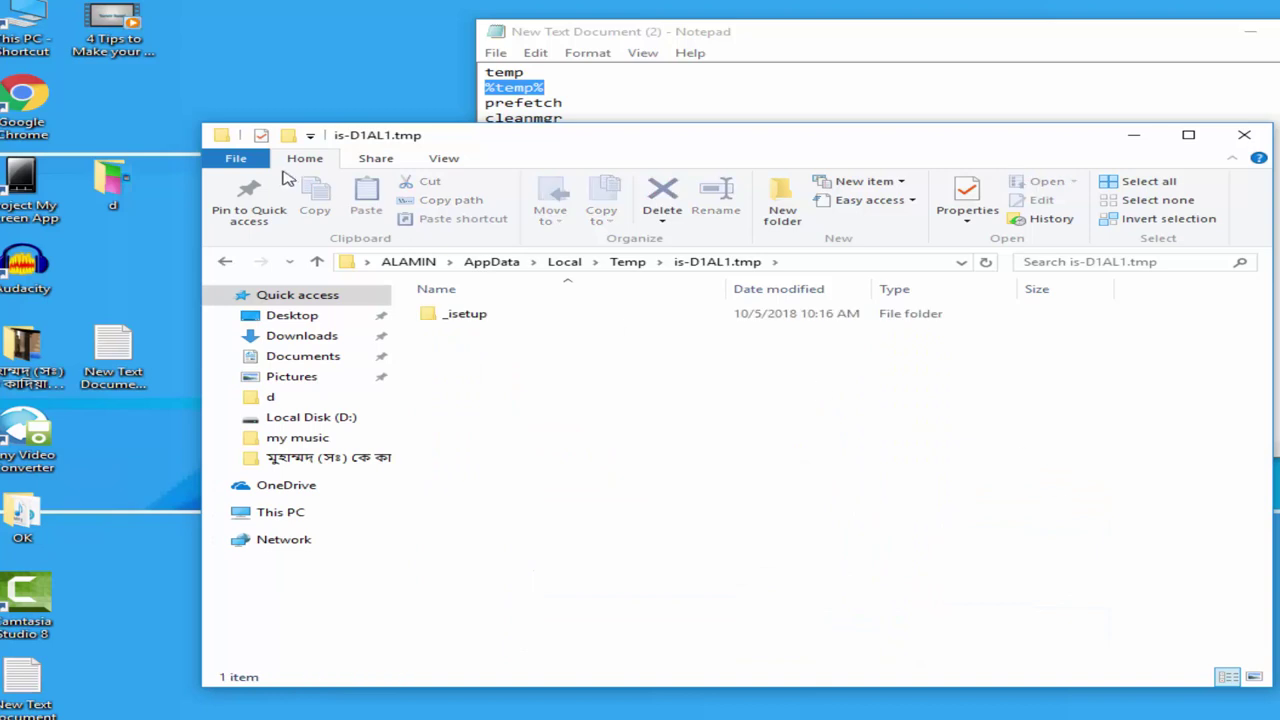
left_click(318, 262)
left_click(575, 457)
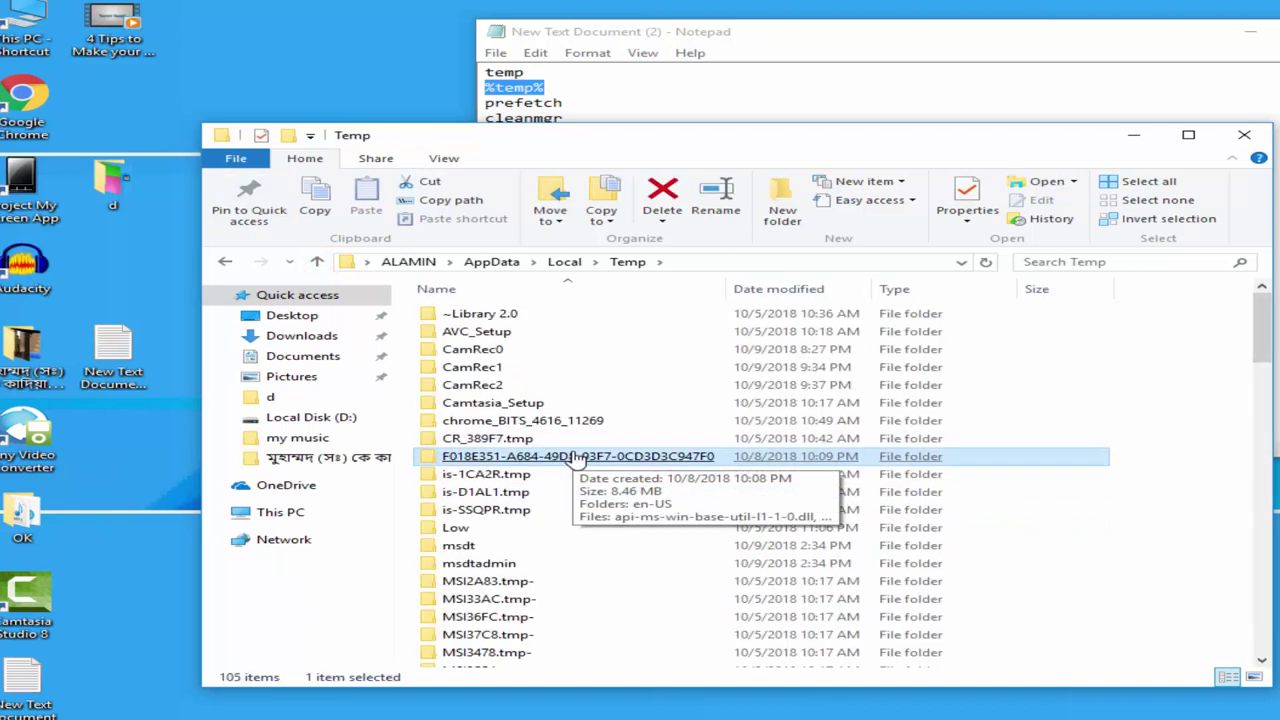
key("ctrl+a")
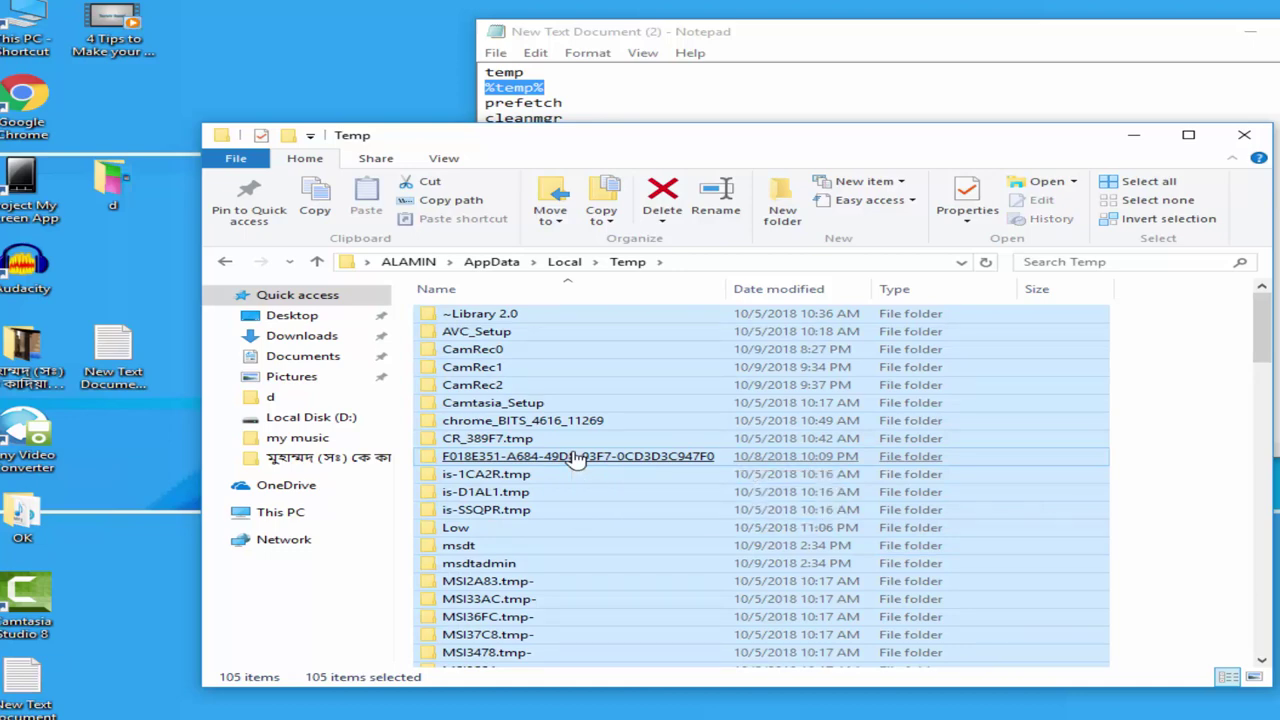
key("Delete")
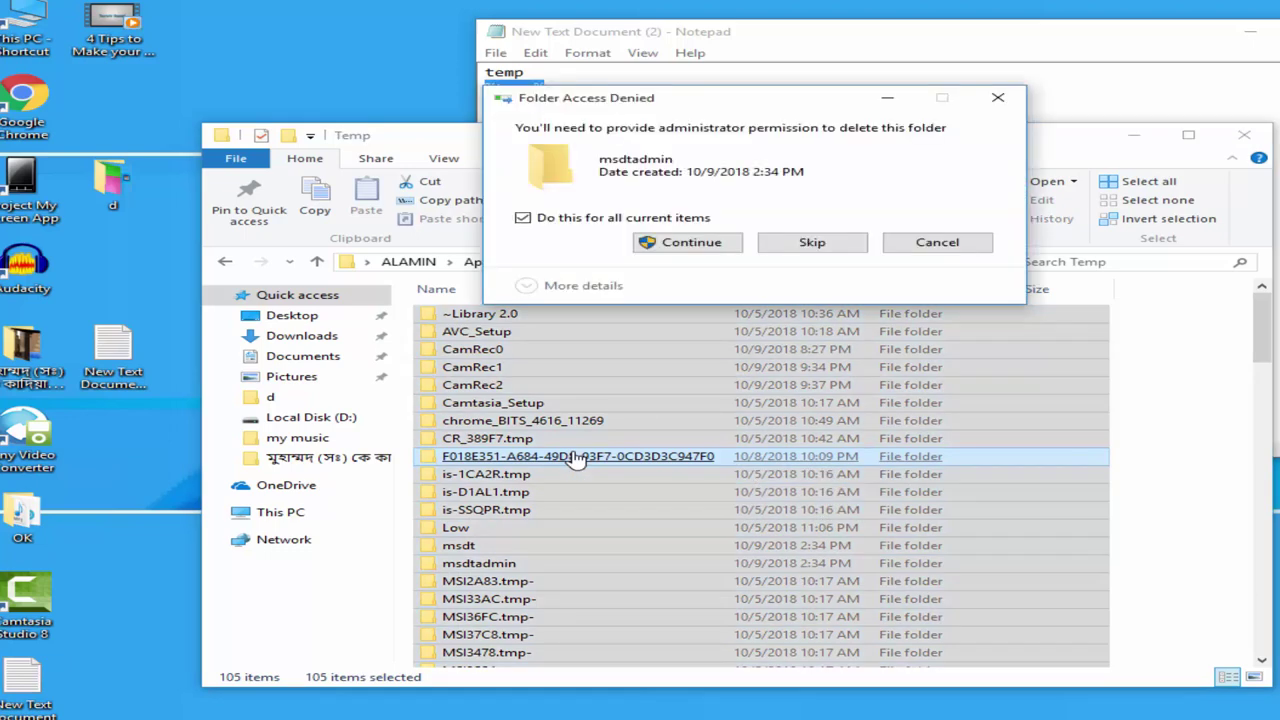
left_click(811, 243)
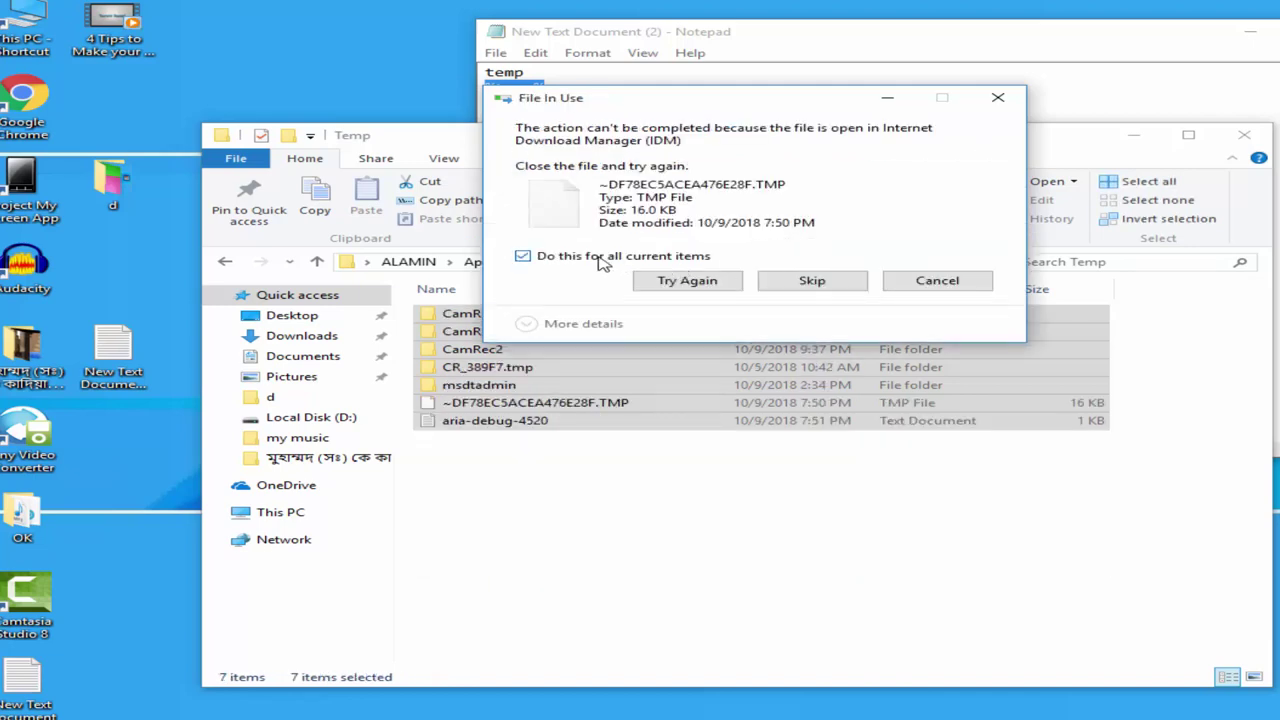
left_click(796, 285)
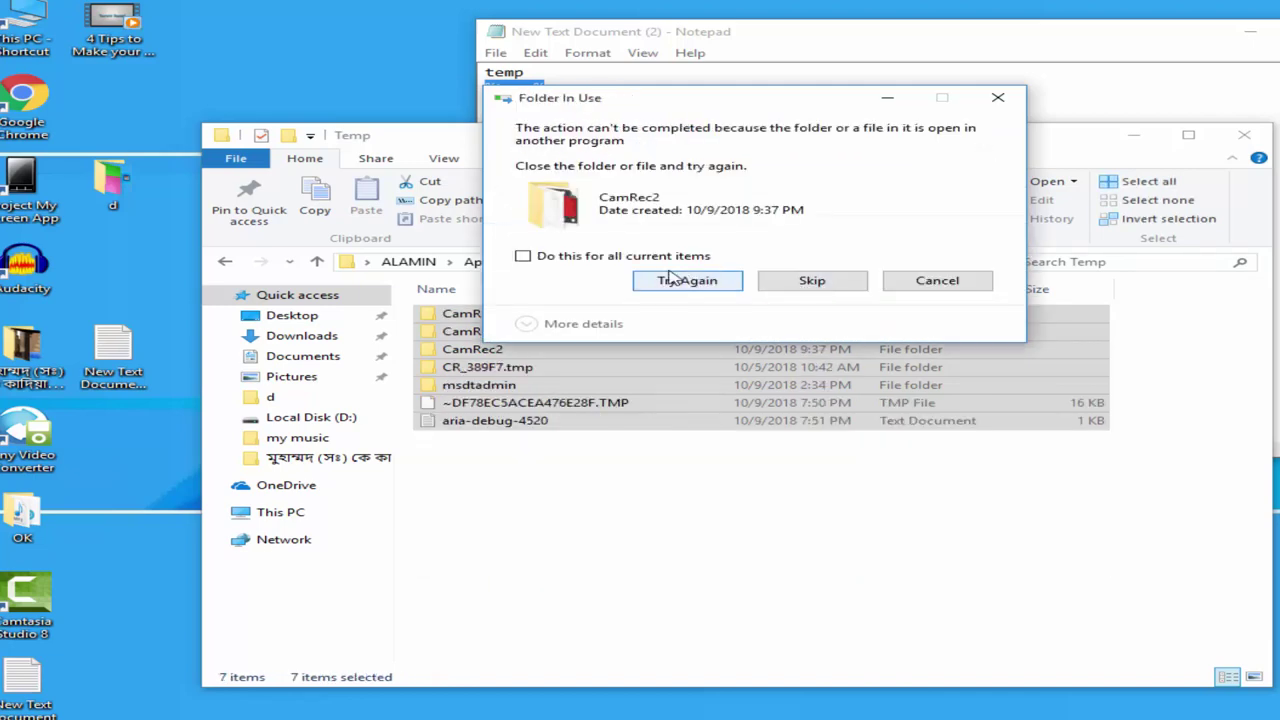
left_click(814, 284)
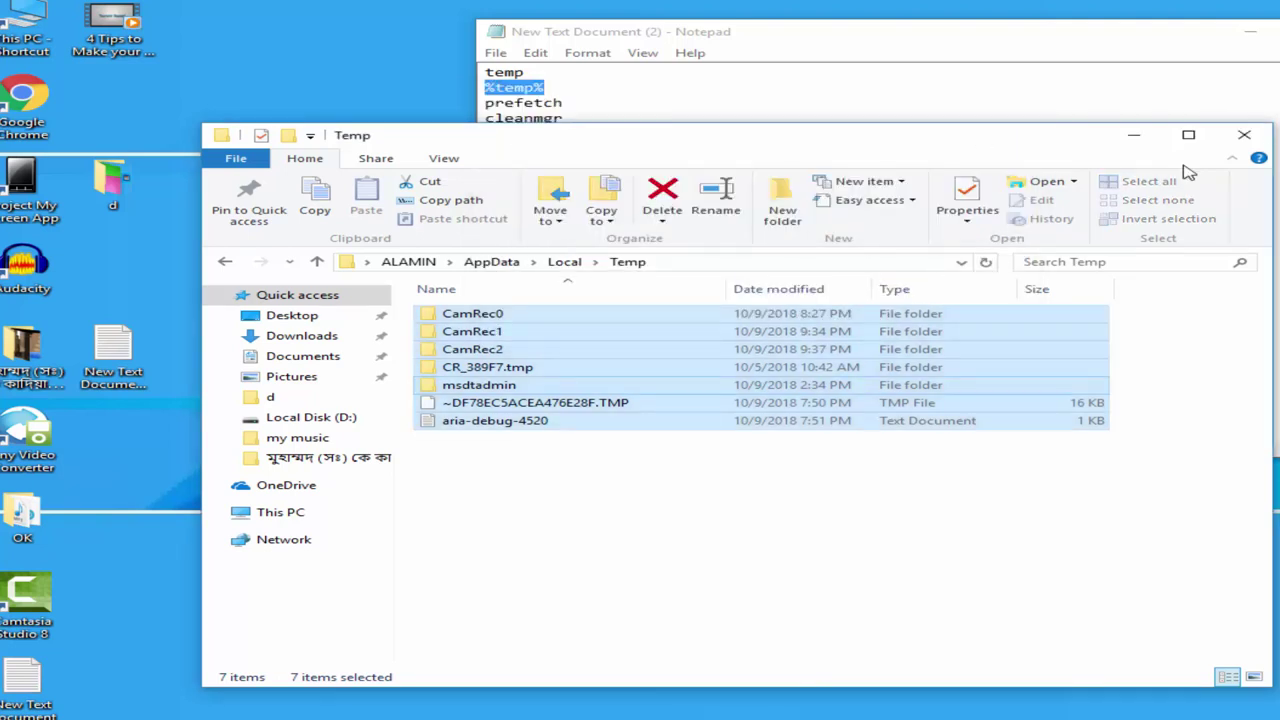
left_click(1244, 134)
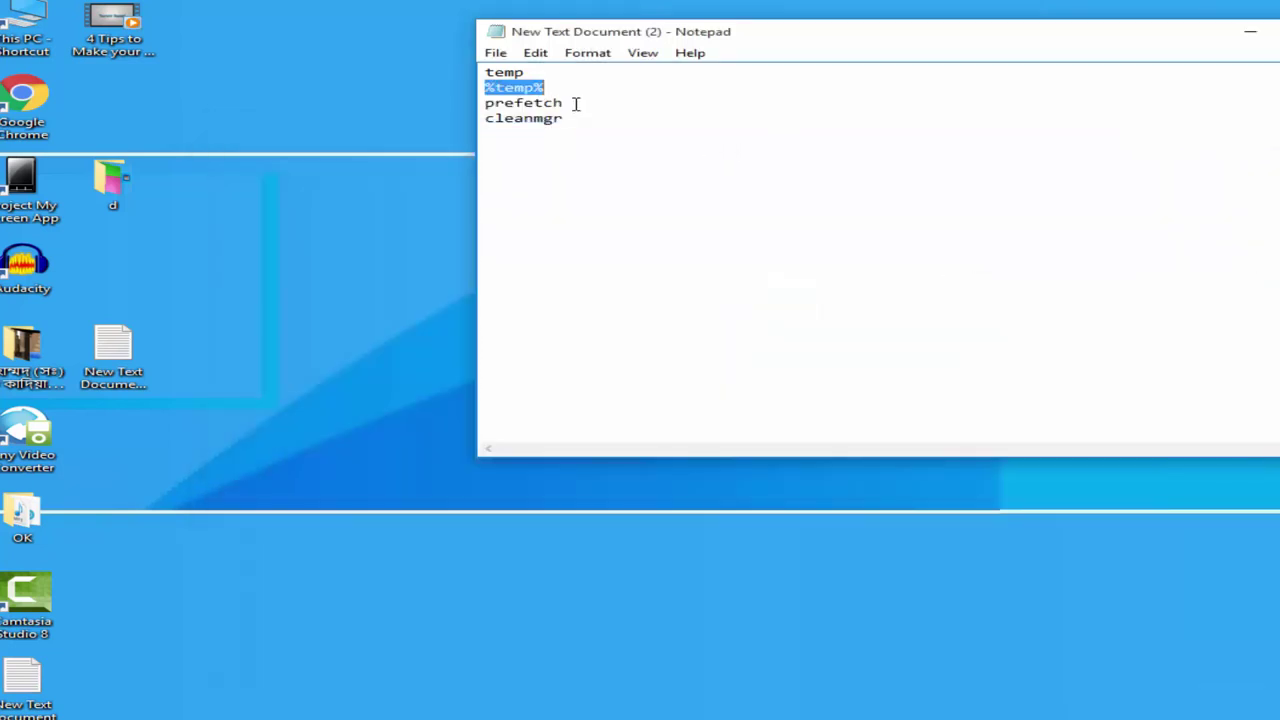
- Copy prefetch from the note and run it as a command to open the Prefetch folder, granting permanent access
left_click_drag(571, 103, 489, 100)
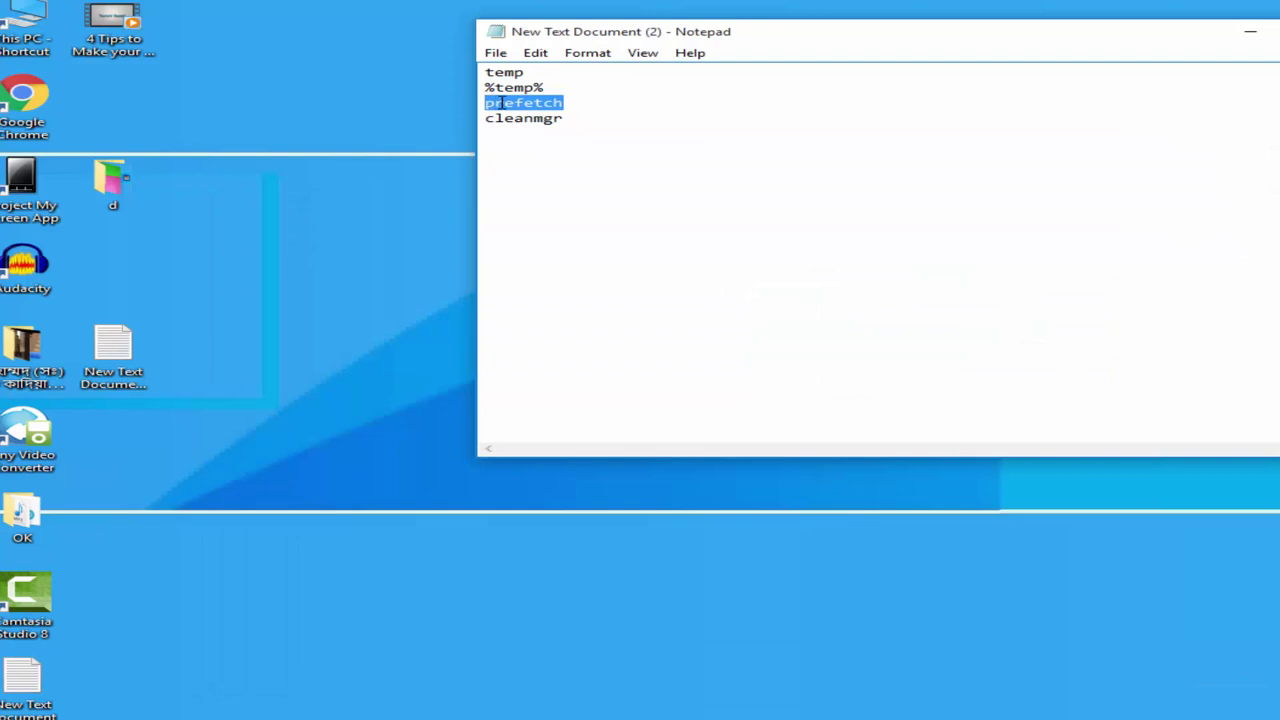
right_click(500, 103)
left_click(553, 158)
key("super+r")
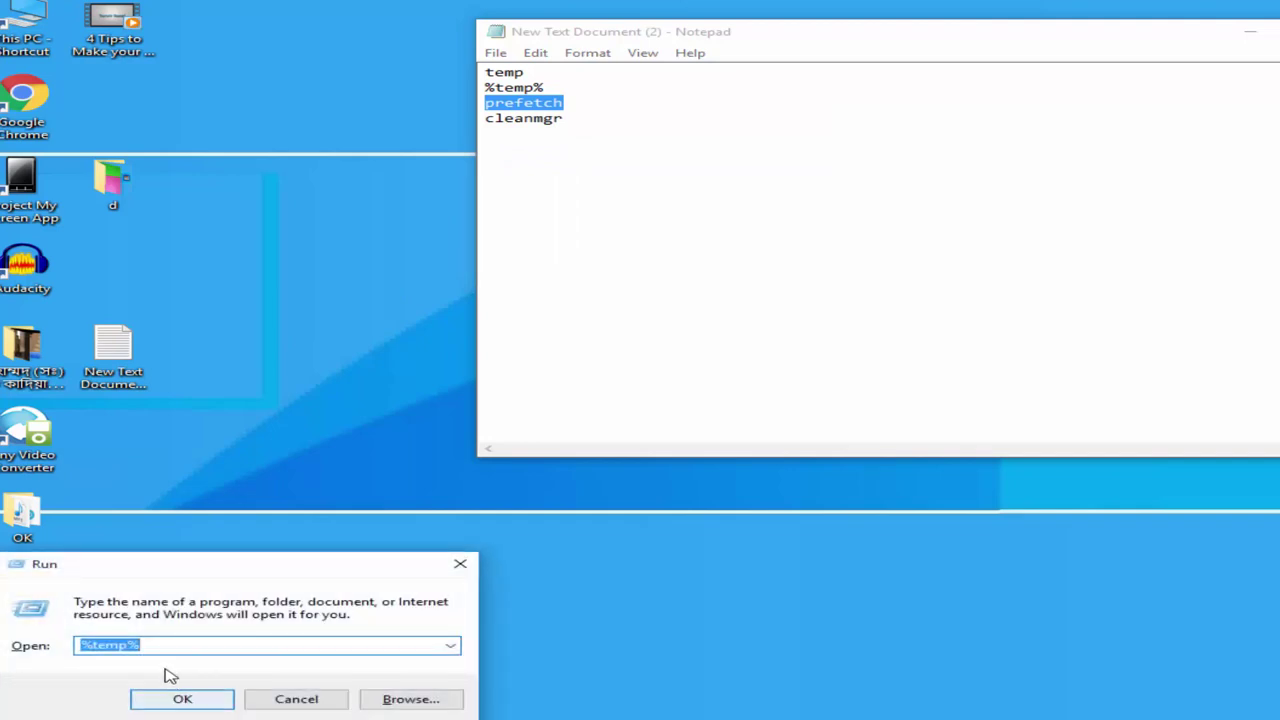
right_click(128, 646)
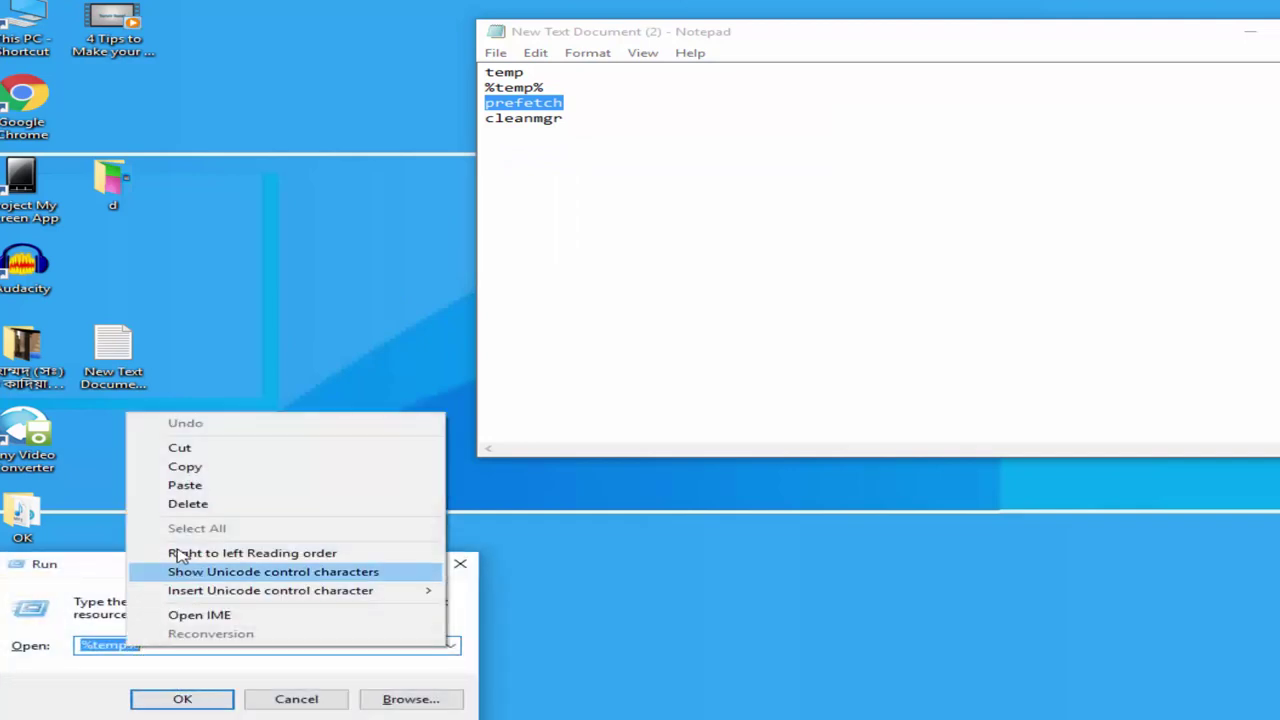
left_click(209, 487)
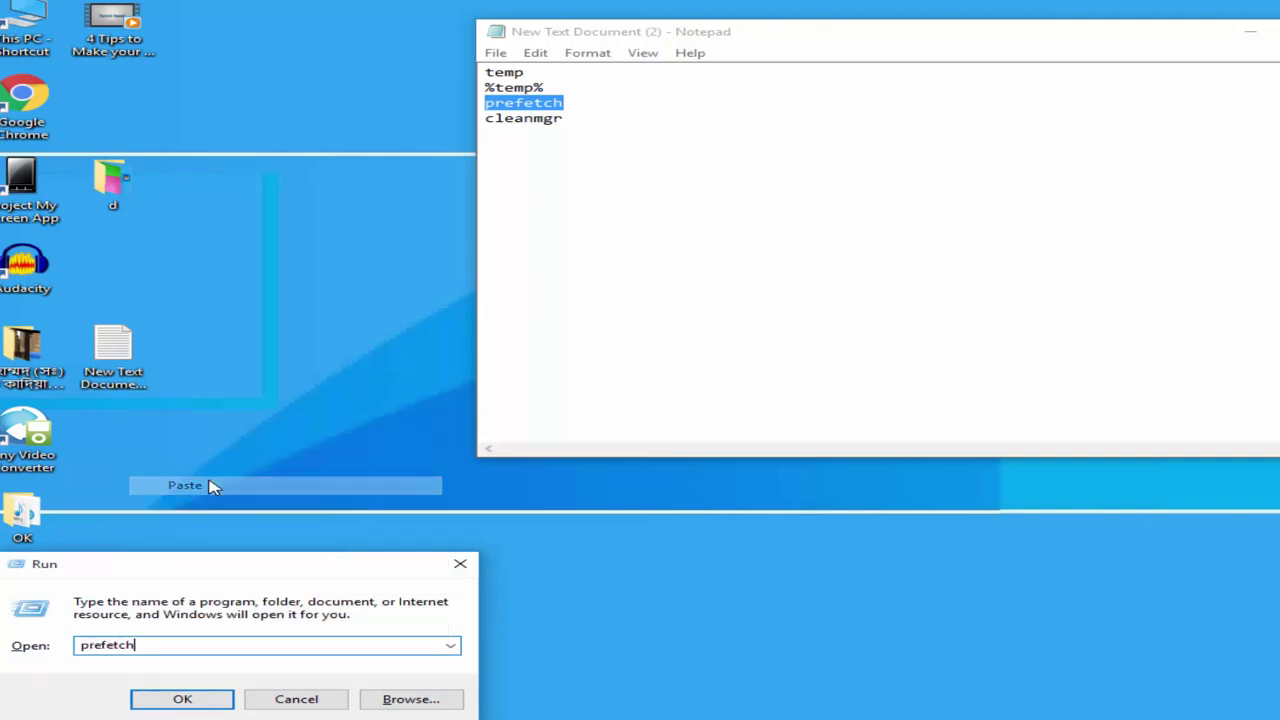
left_click(220, 703)
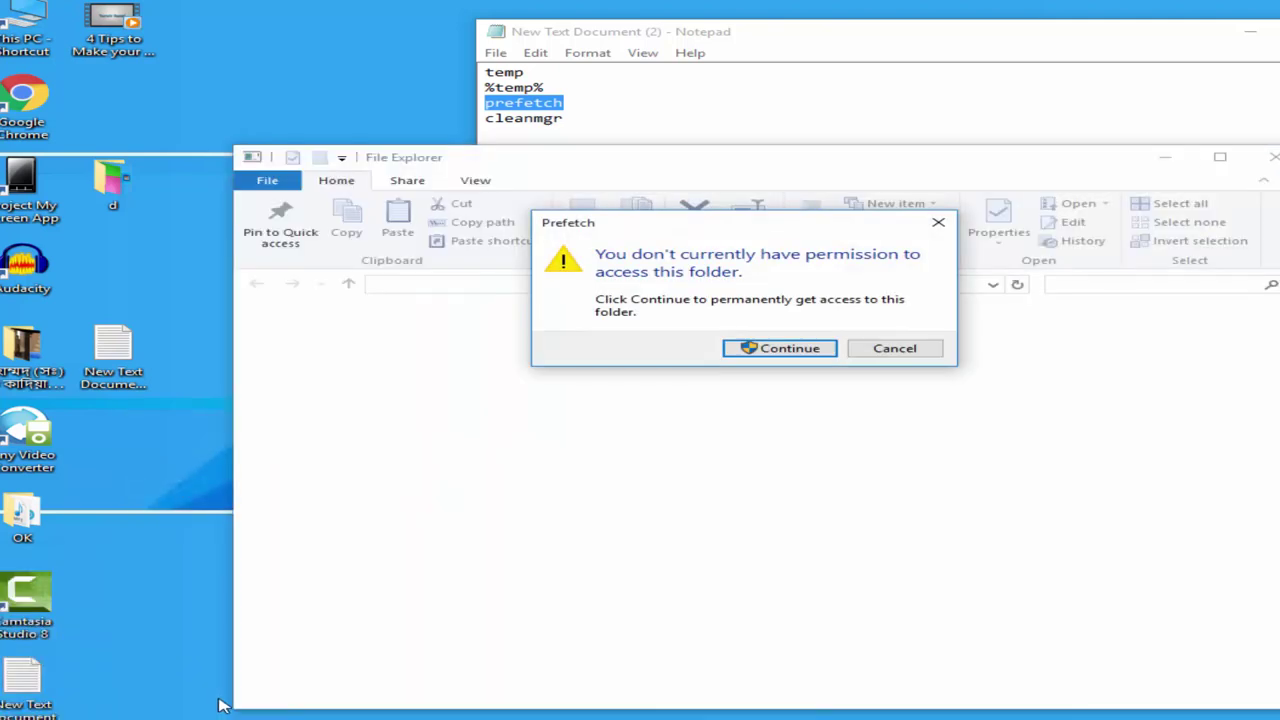
left_click(785, 354)
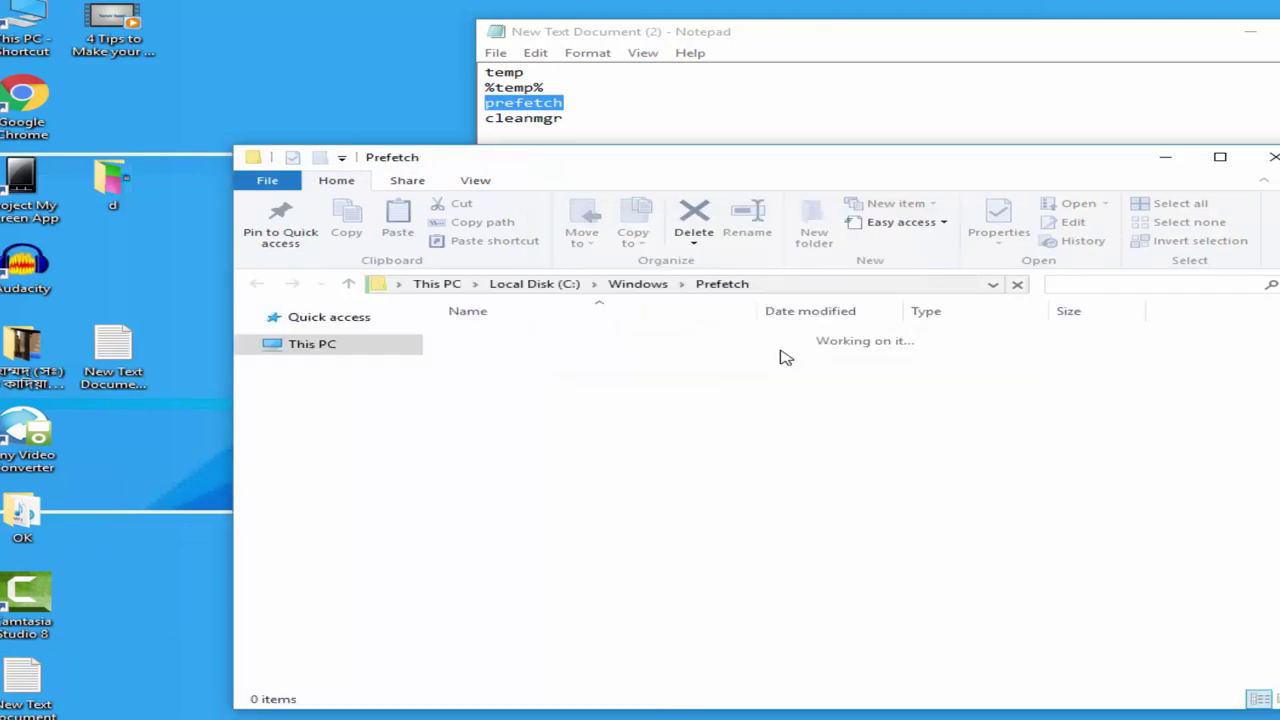
- Delete all items in the Prefetch folder, skipping the file that is in use, and close the folder
left_click(782, 354)
key("ctrl+a")
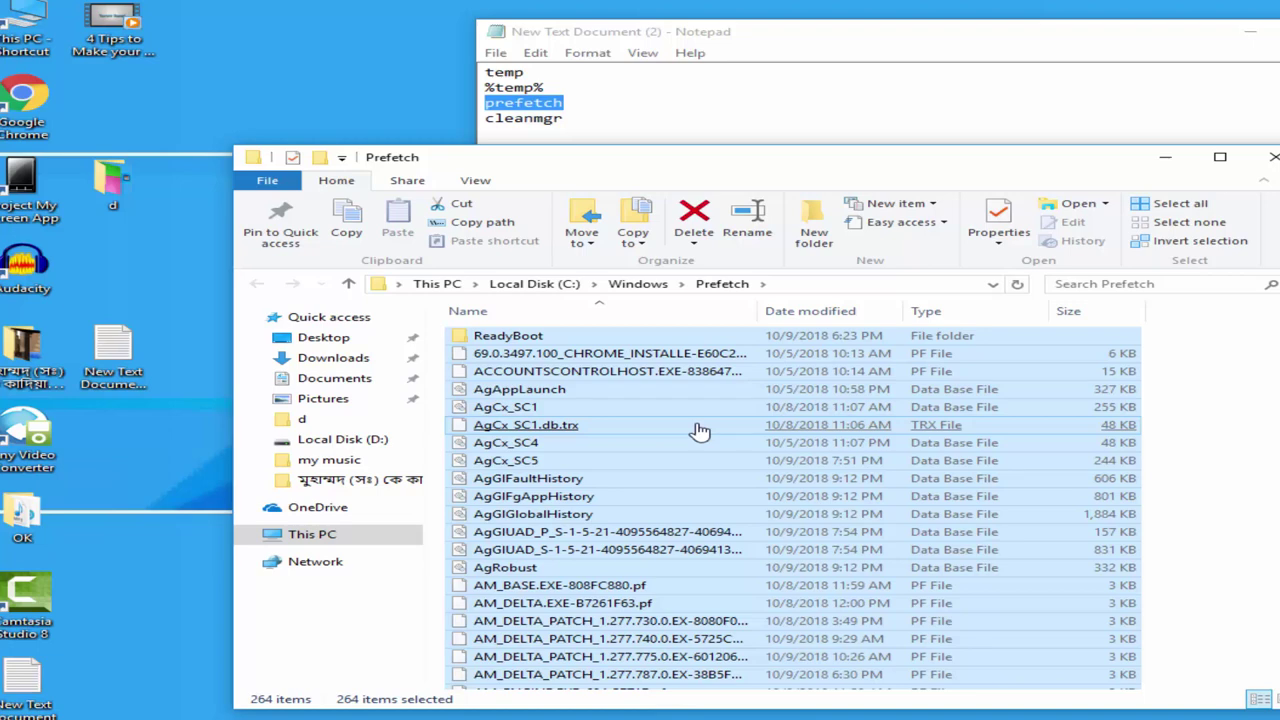
key("Delete")
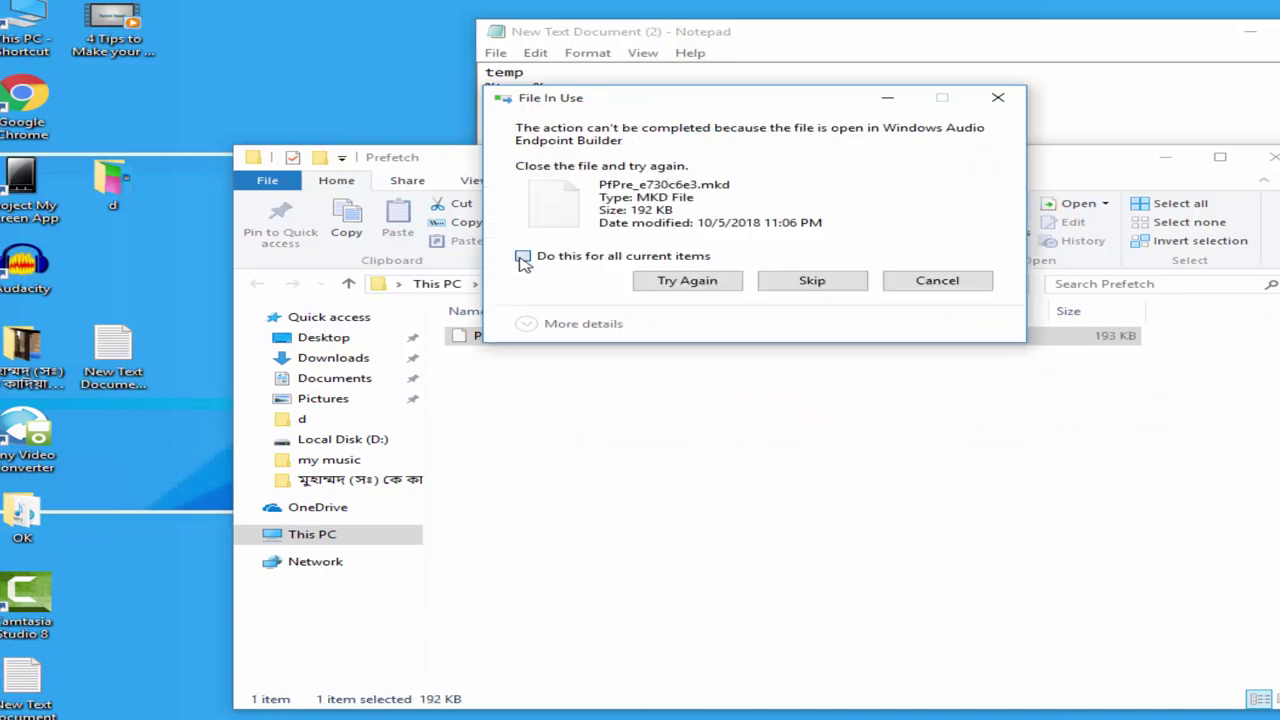
left_click(778, 279)
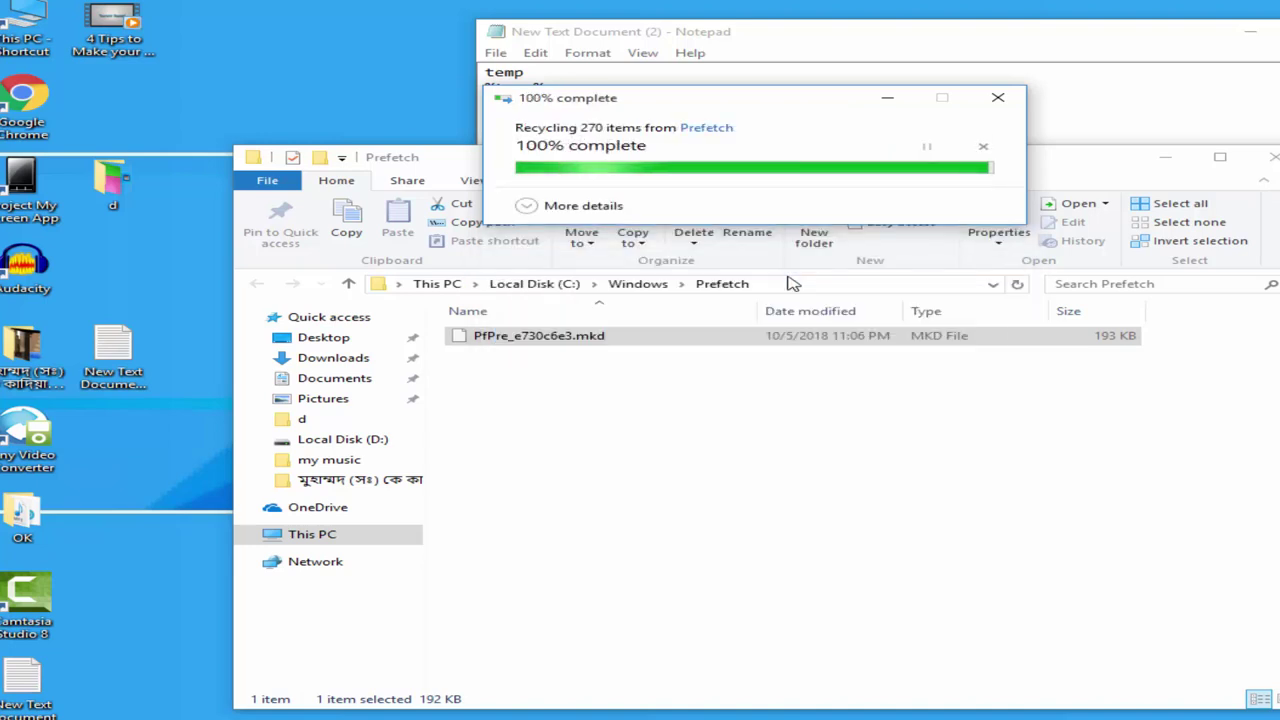
left_click(1273, 157)
- Refresh the desktop twice
right_click(332, 8)
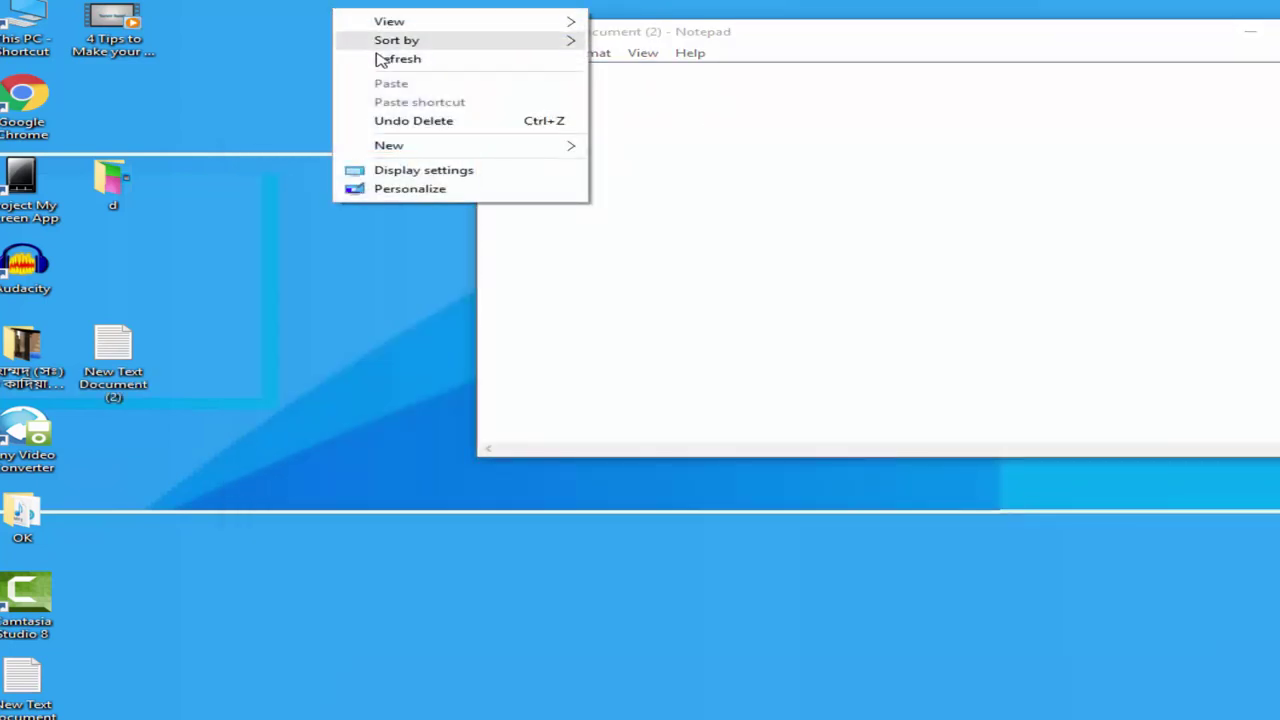
left_click(383, 59)
right_click(311, 22)
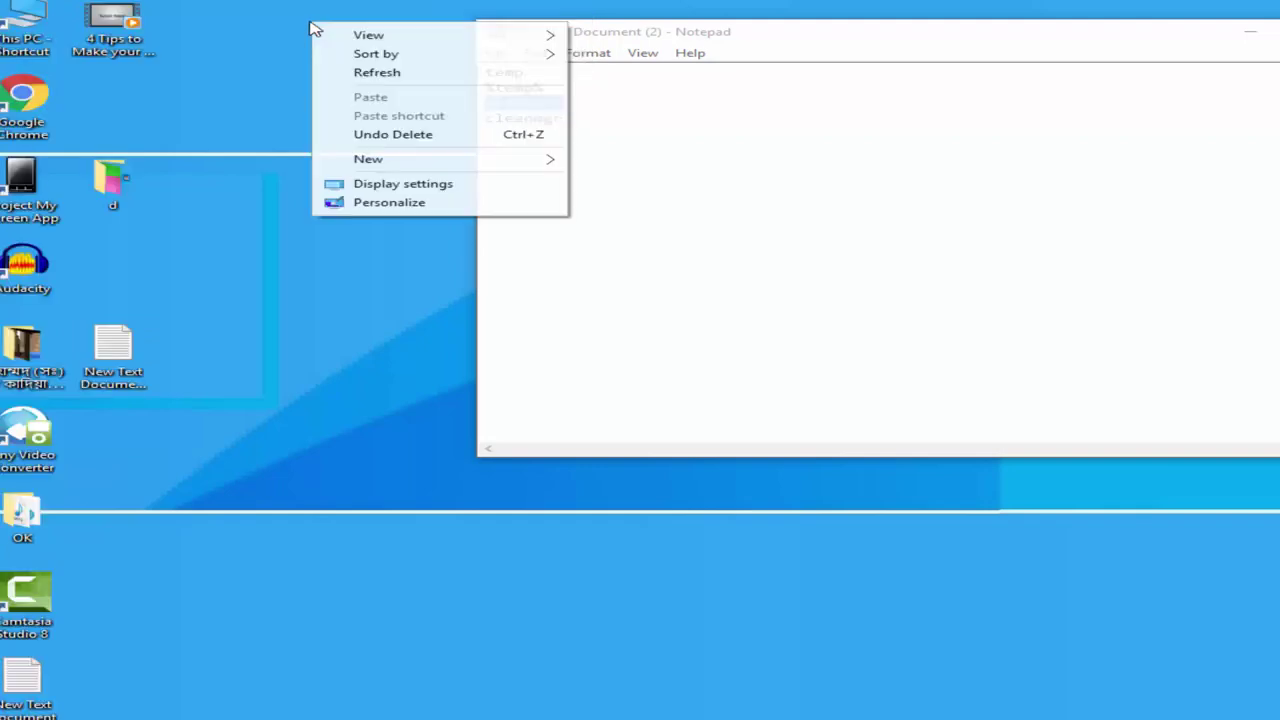
left_click(371, 72)
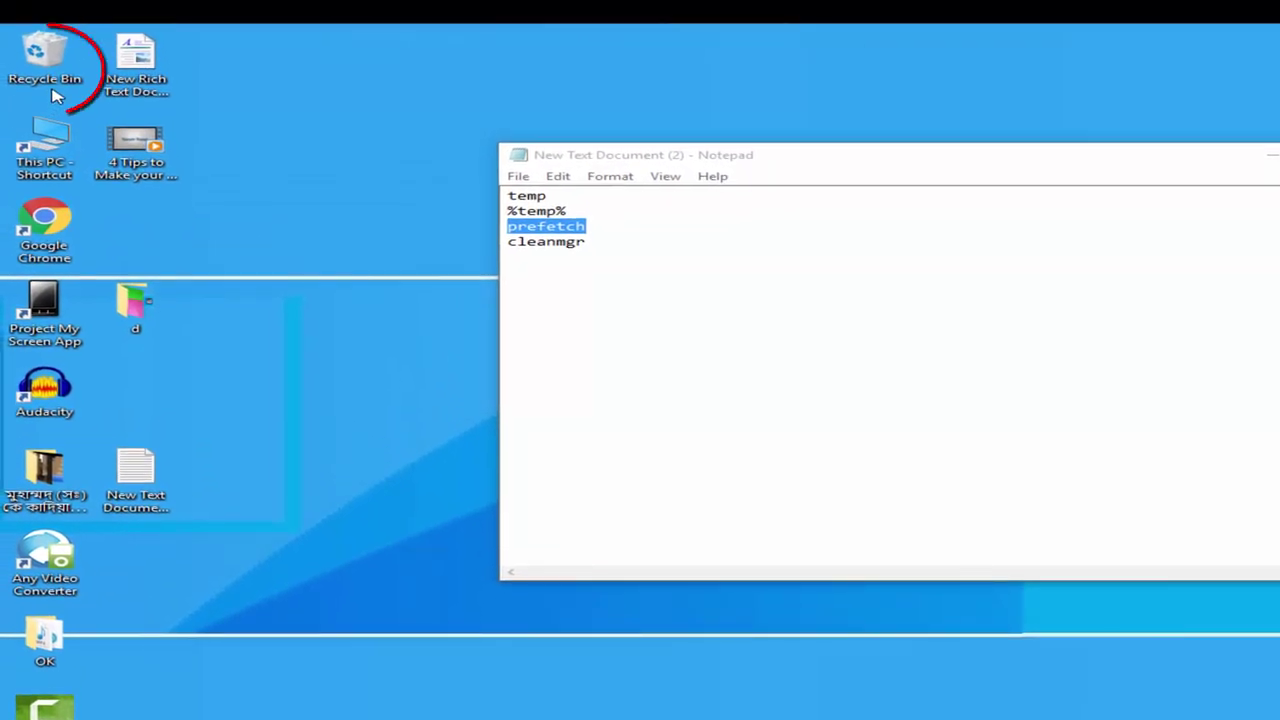
- Empty the Recycle Bin, permanently deleting all of its items, and refresh the desktop
right_click(53, 52)
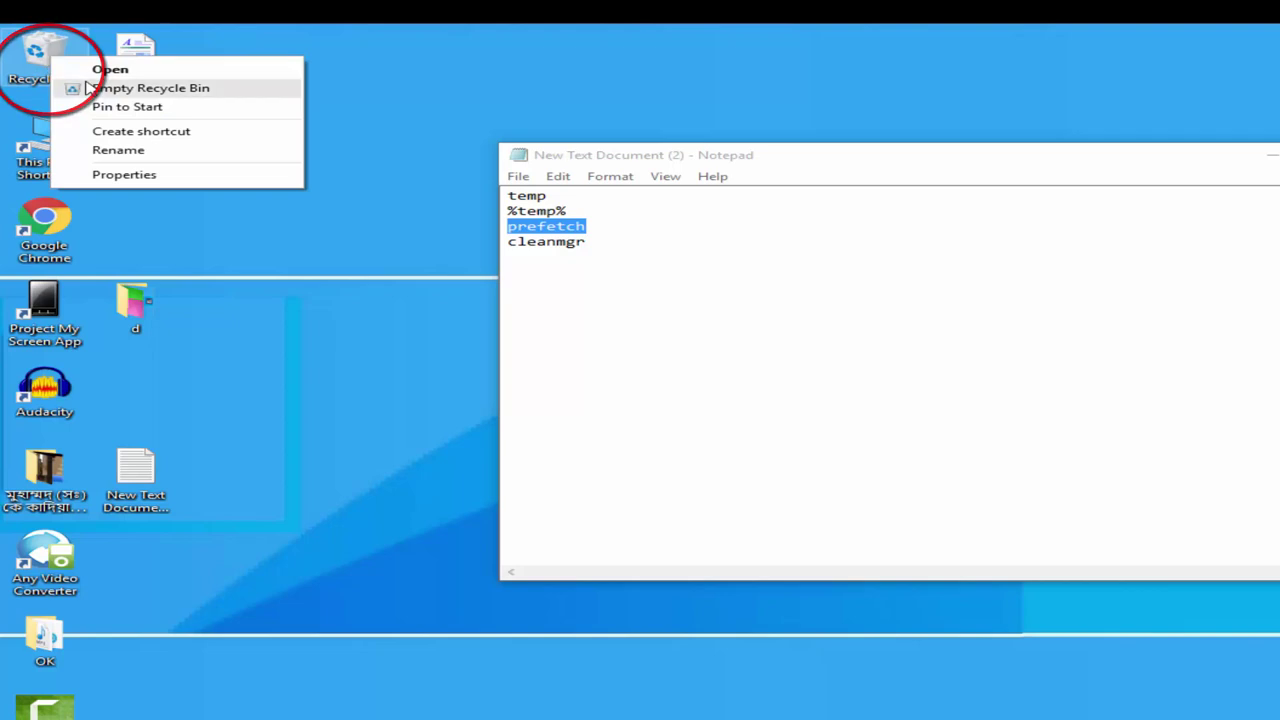
left_click(110, 89)
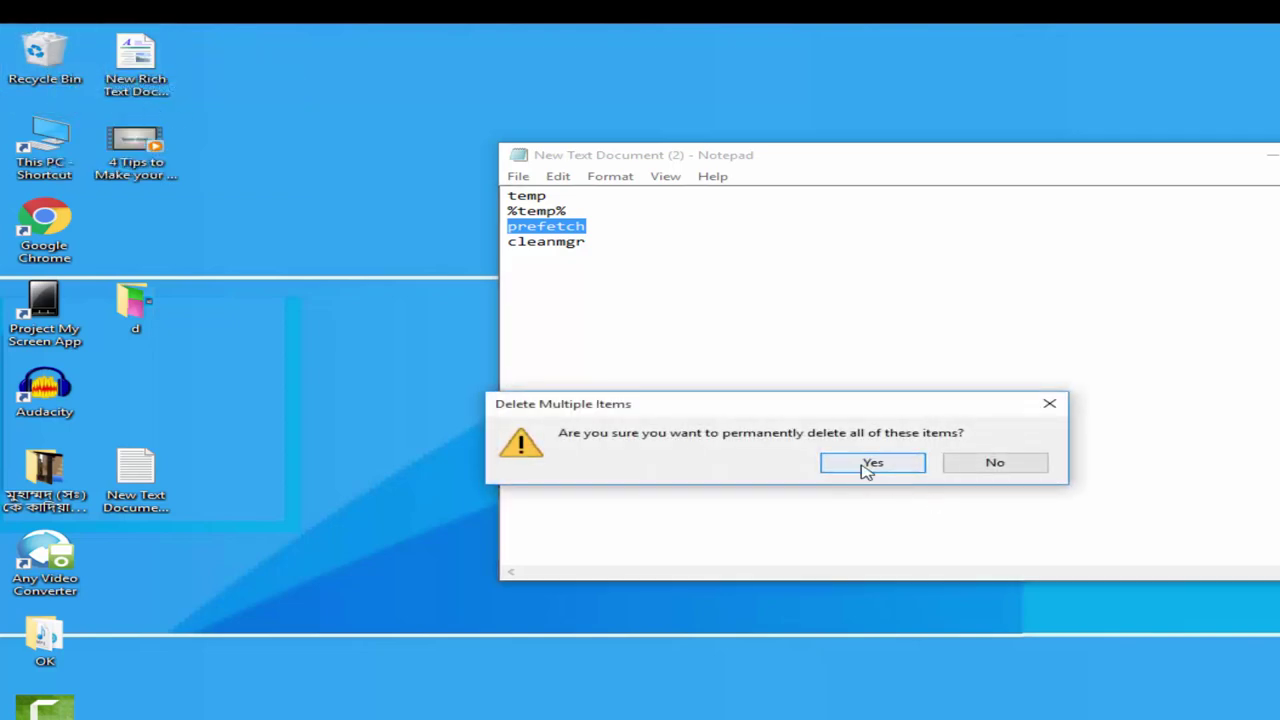
left_click(866, 467)
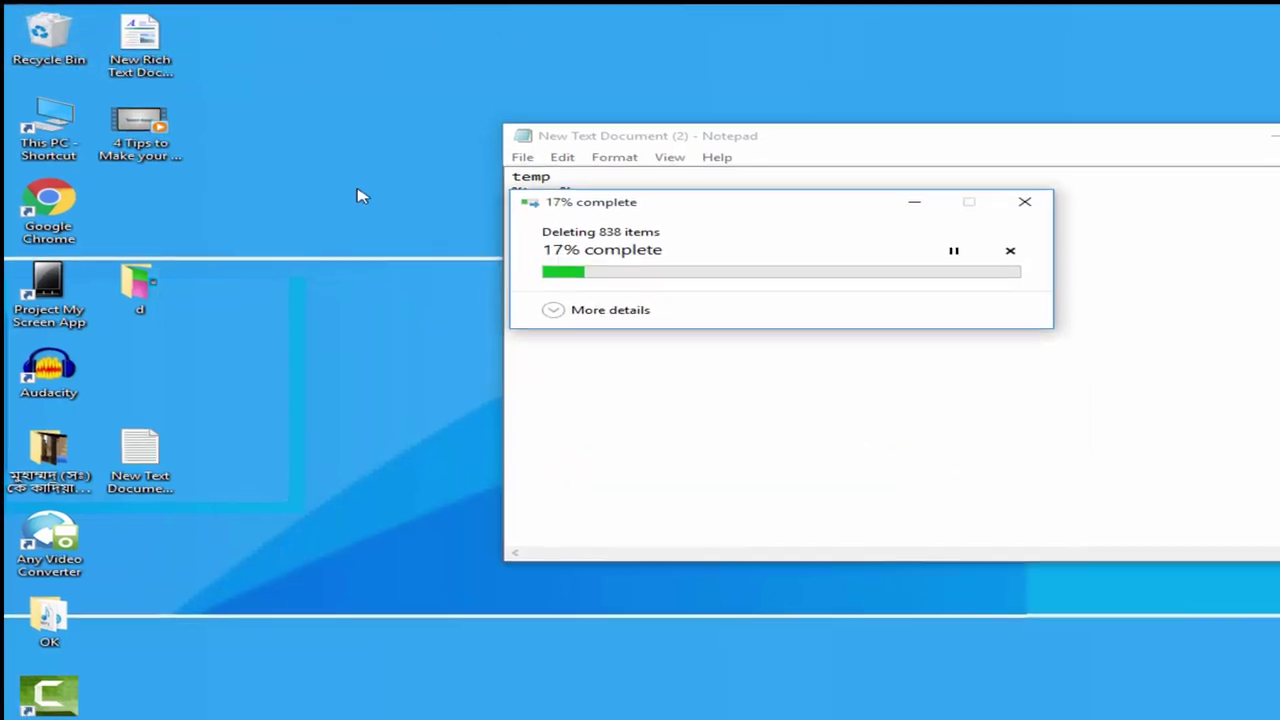
right_click(352, 206)
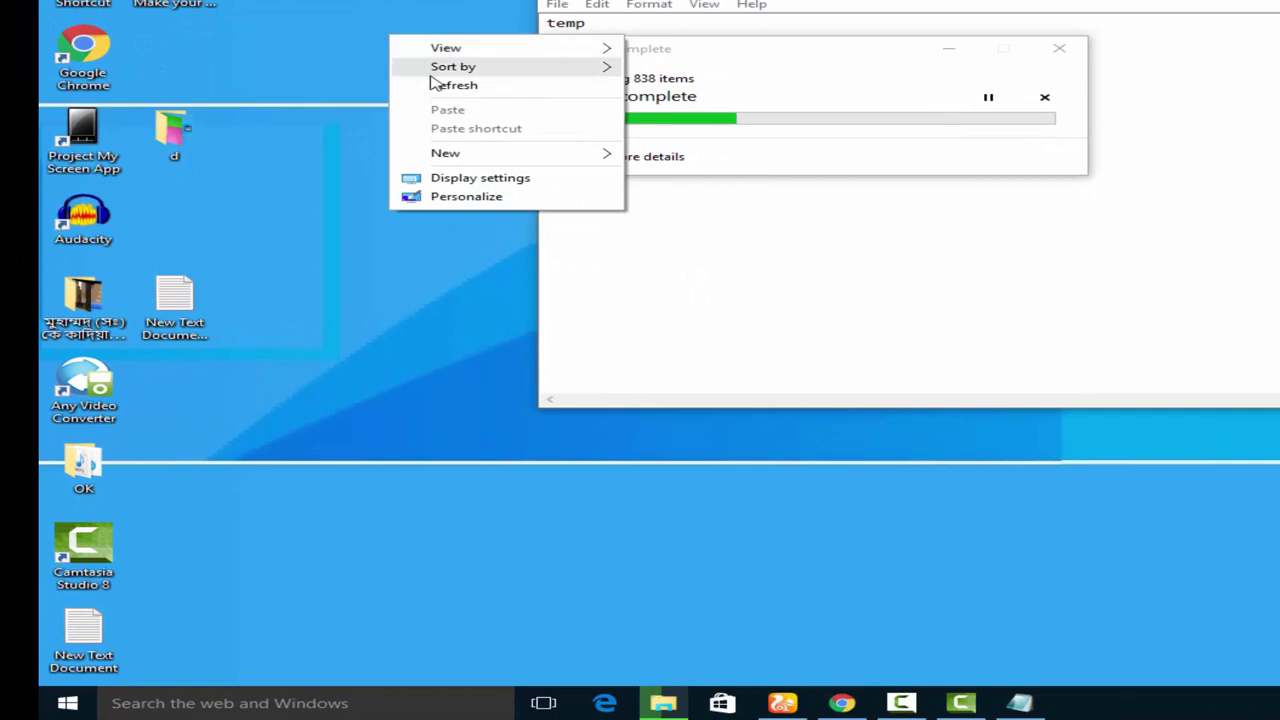
left_click(432, 84)
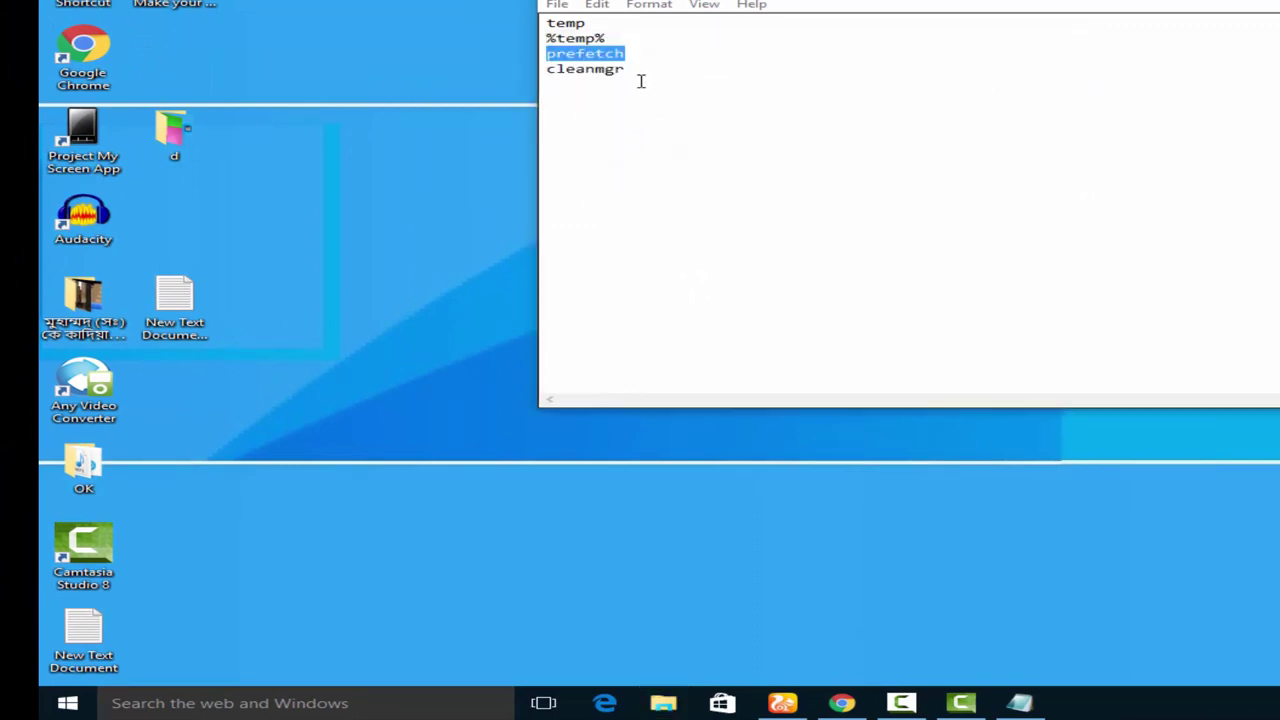
- Copy cleanmgr from the note and run it as a command to open Disk Cleanup
left_click_drag(644, 77, 548, 73)
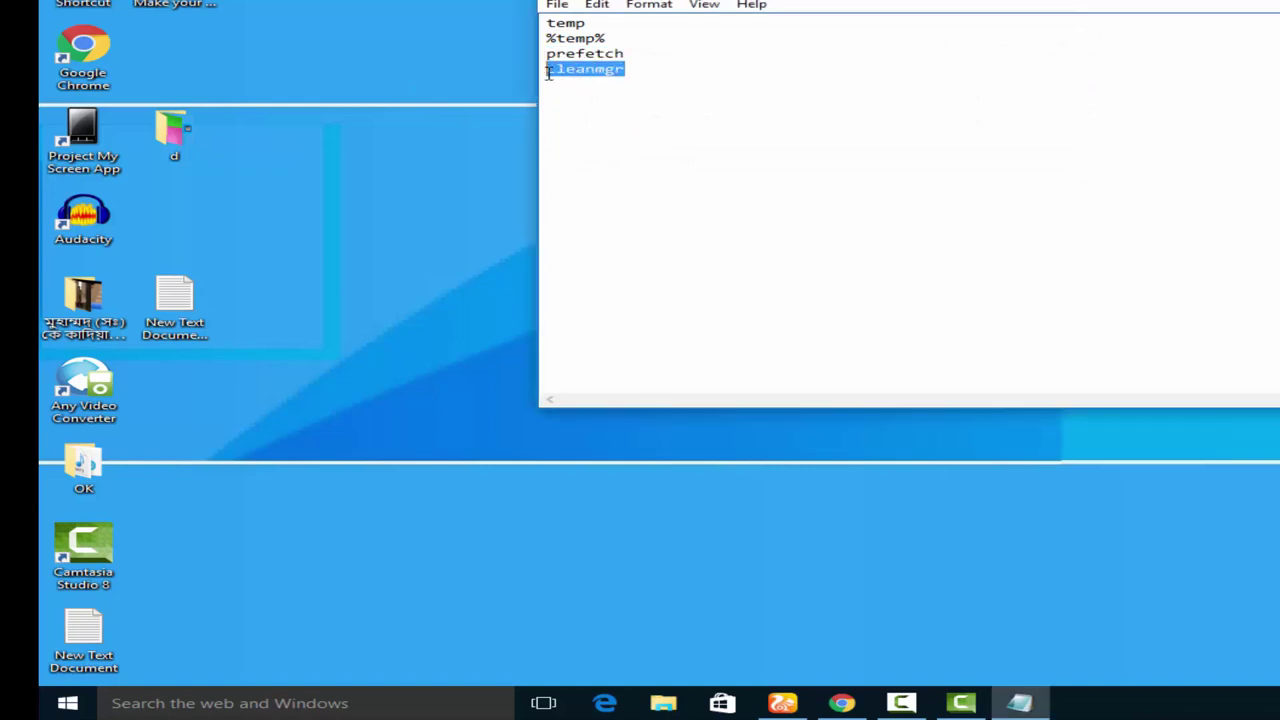
right_click(575, 72)
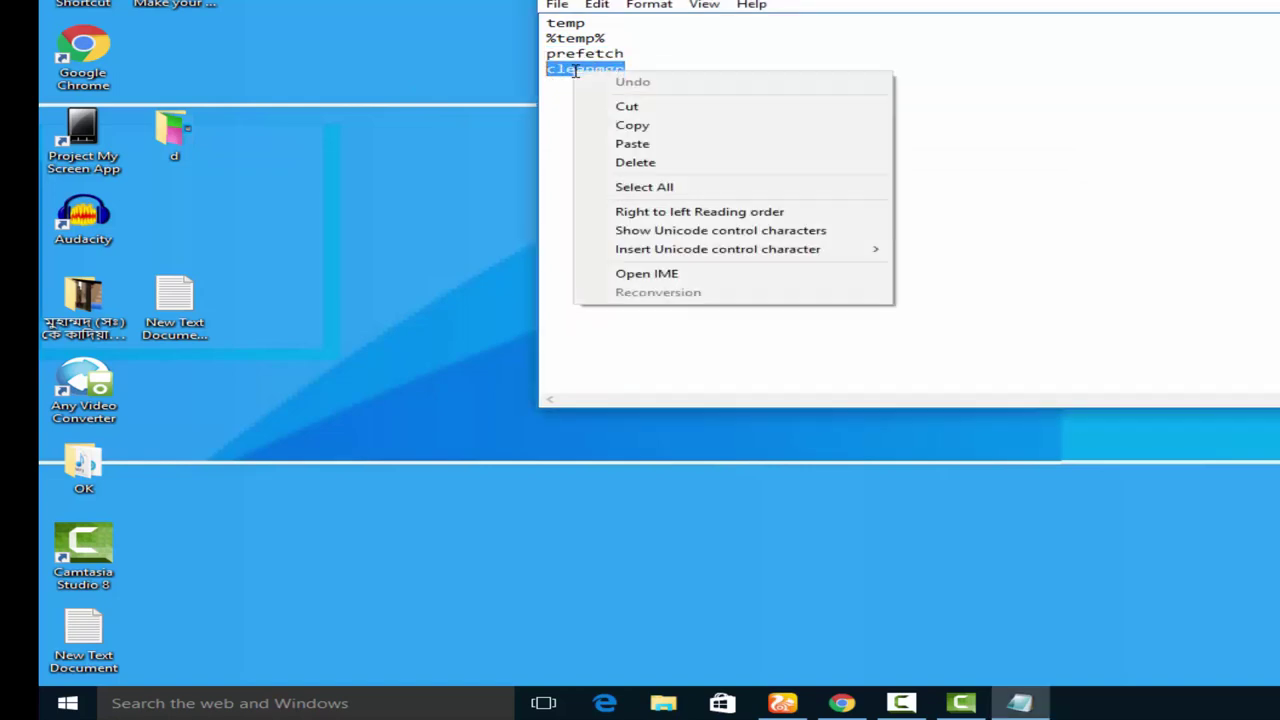
left_click(618, 127)
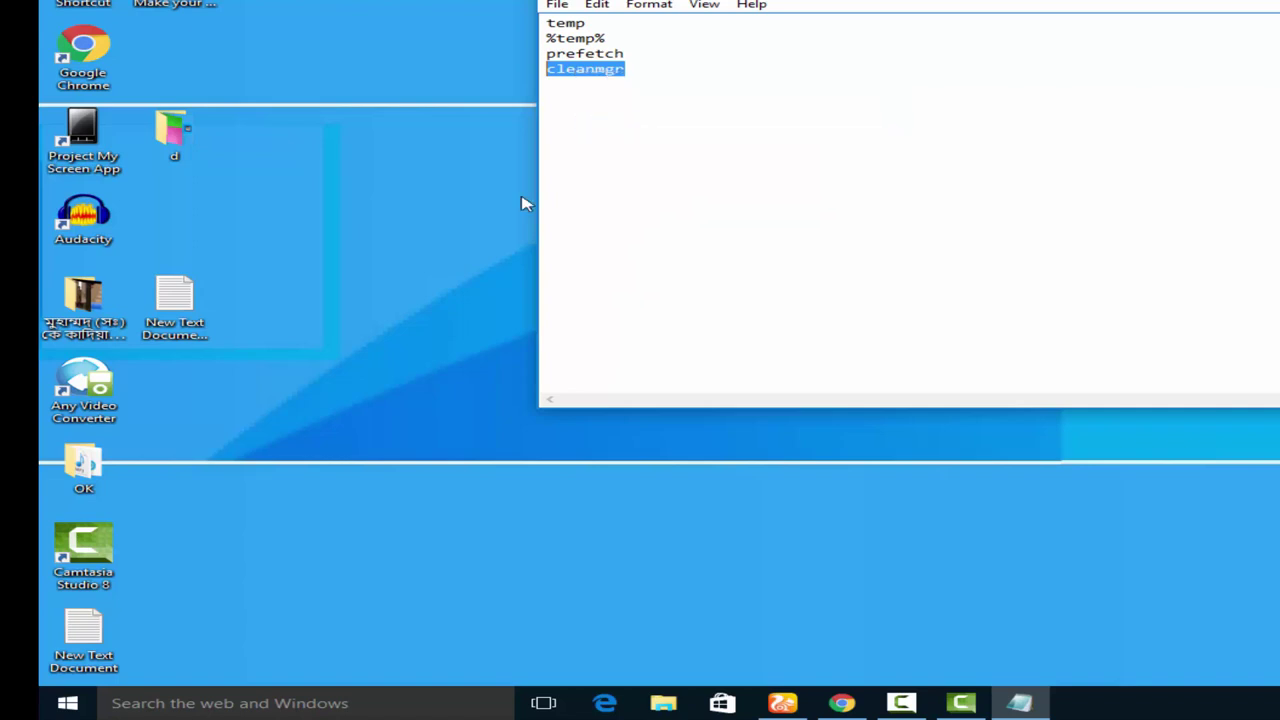
left_click(422, 703)
key("super+r")
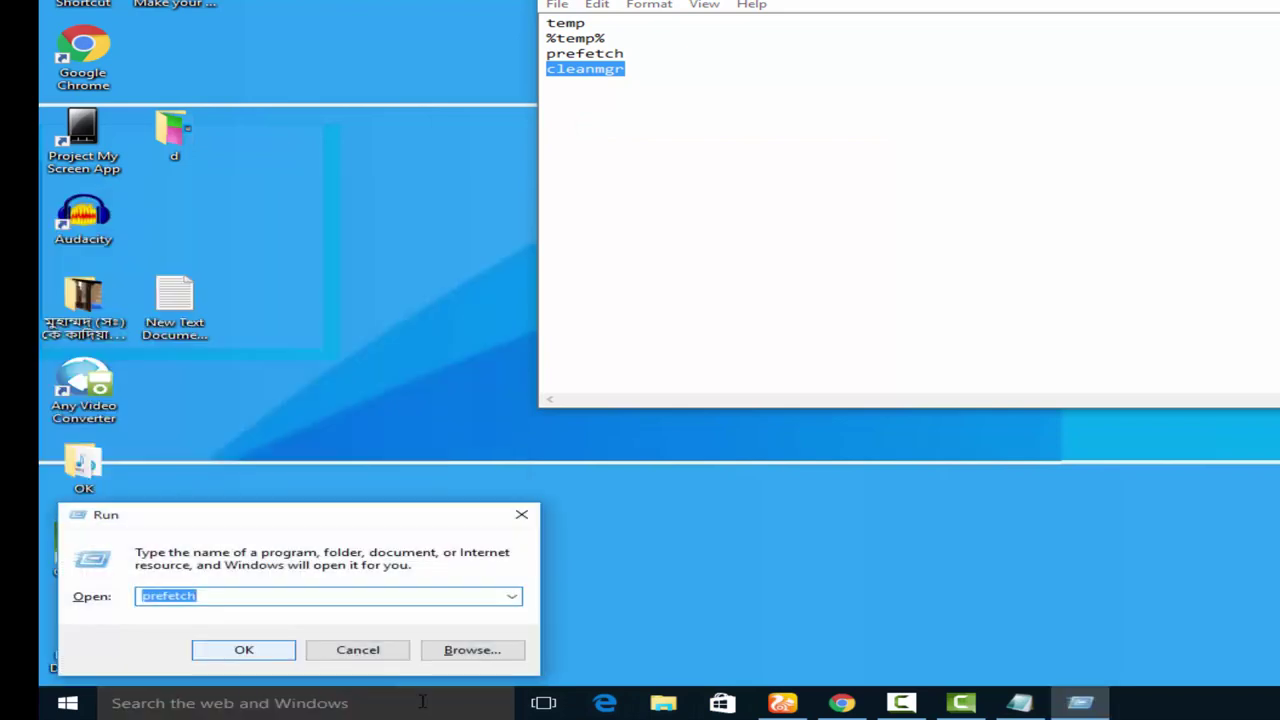
right_click(168, 597)
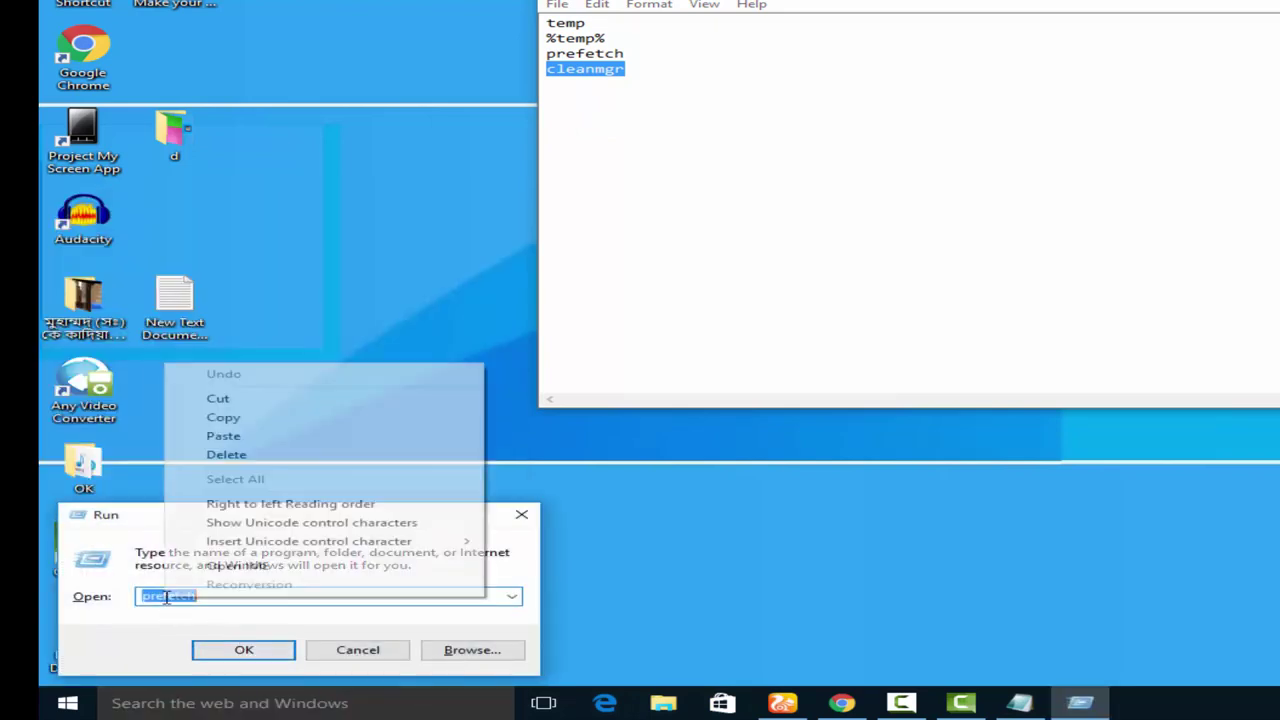
left_click(236, 437)
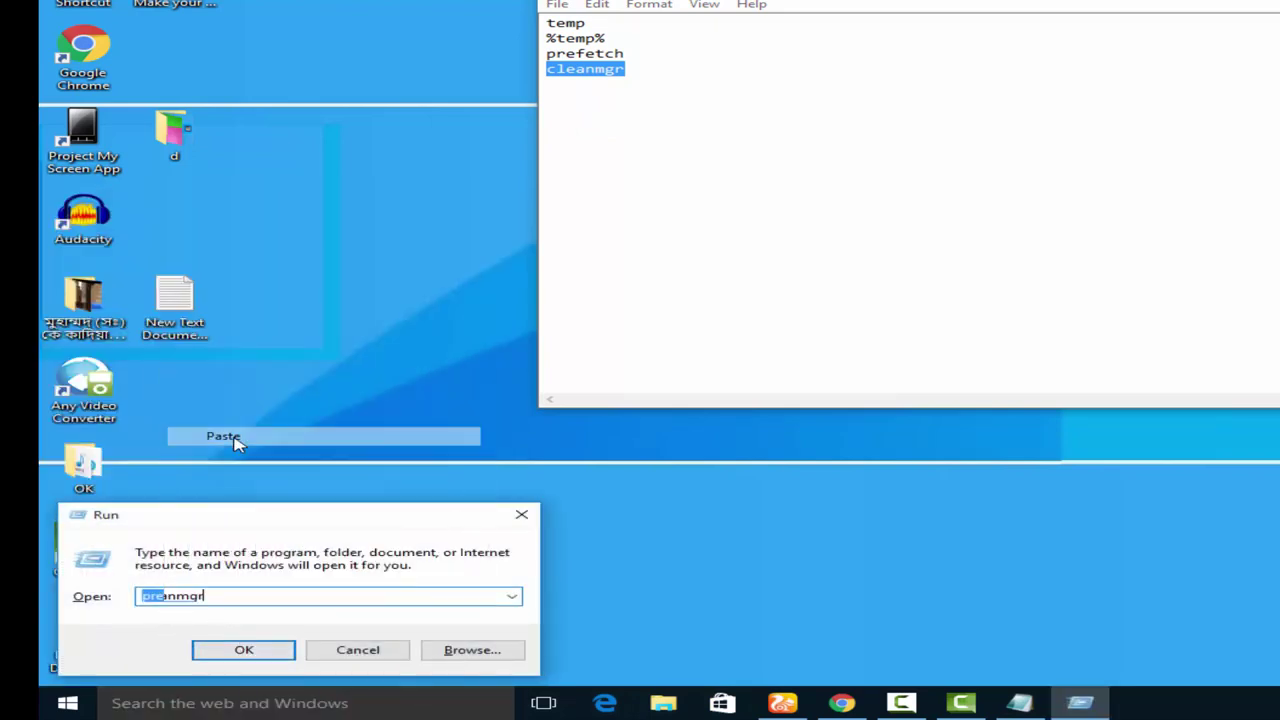
left_click(253, 658)
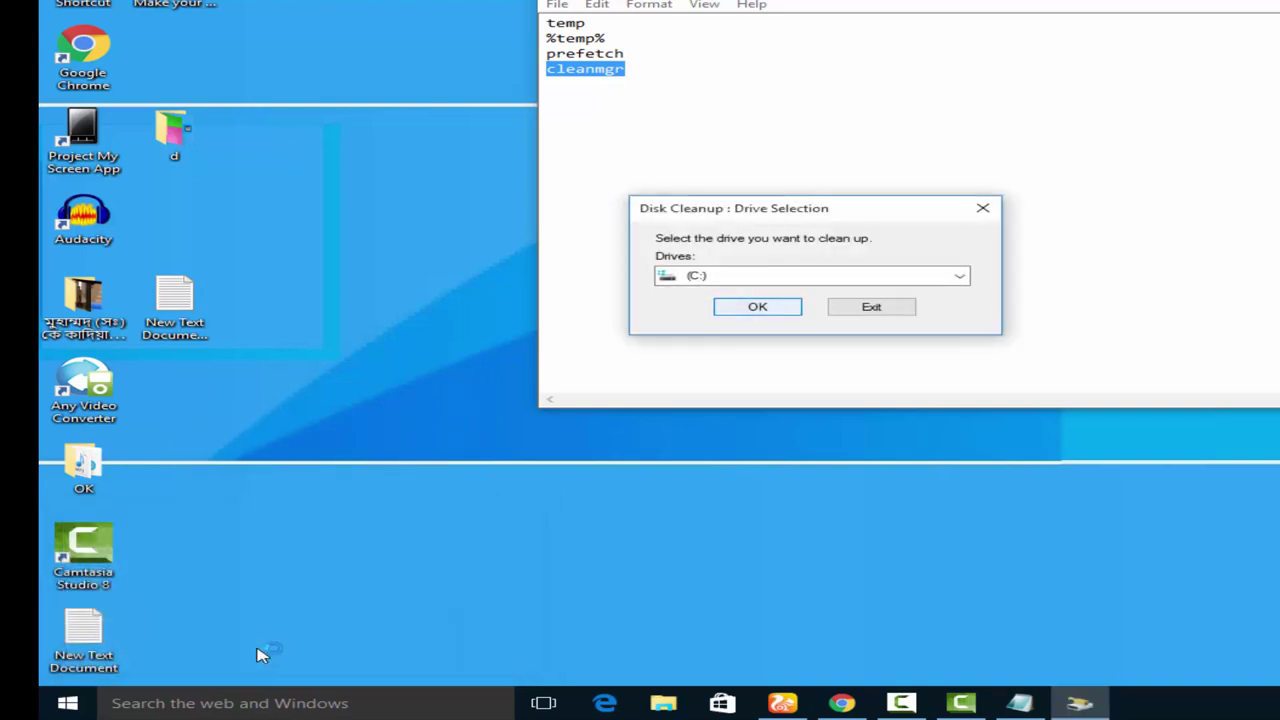
- Select drive (C:) as the drive to clean up and start the Disk Cleanup scan
left_click_drag(809, 211, 660, 101)
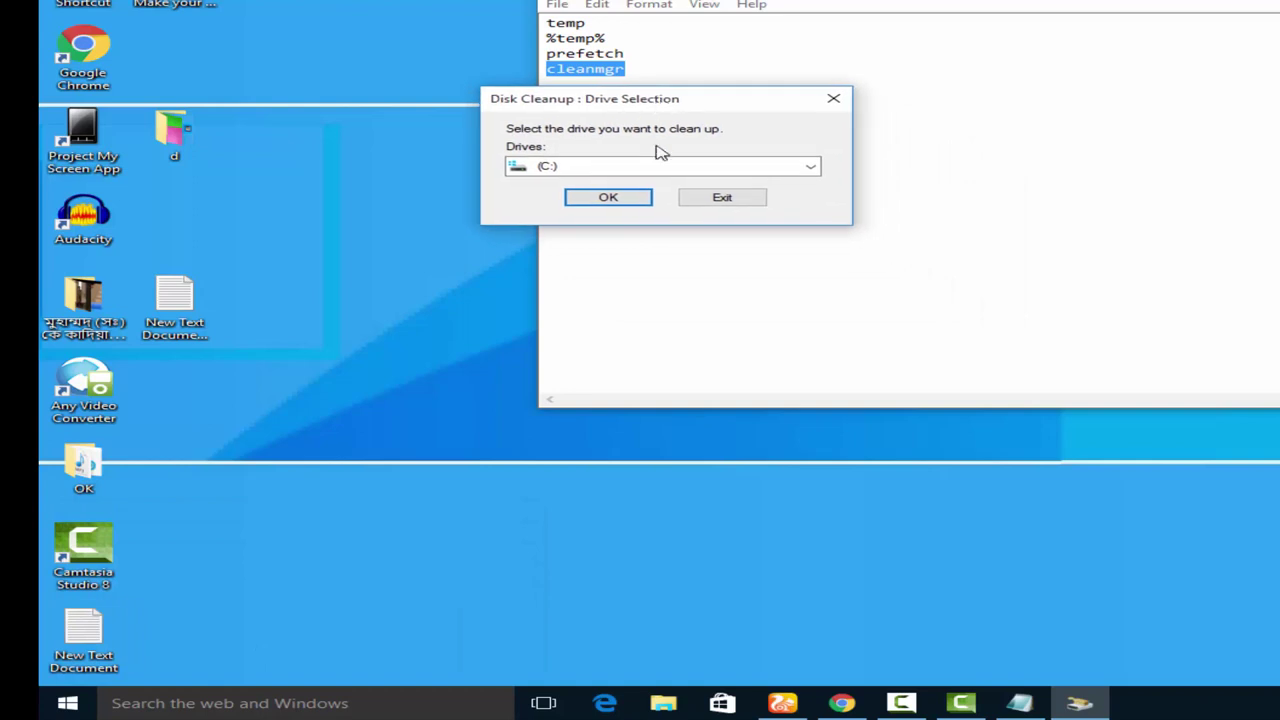
left_click(810, 167)
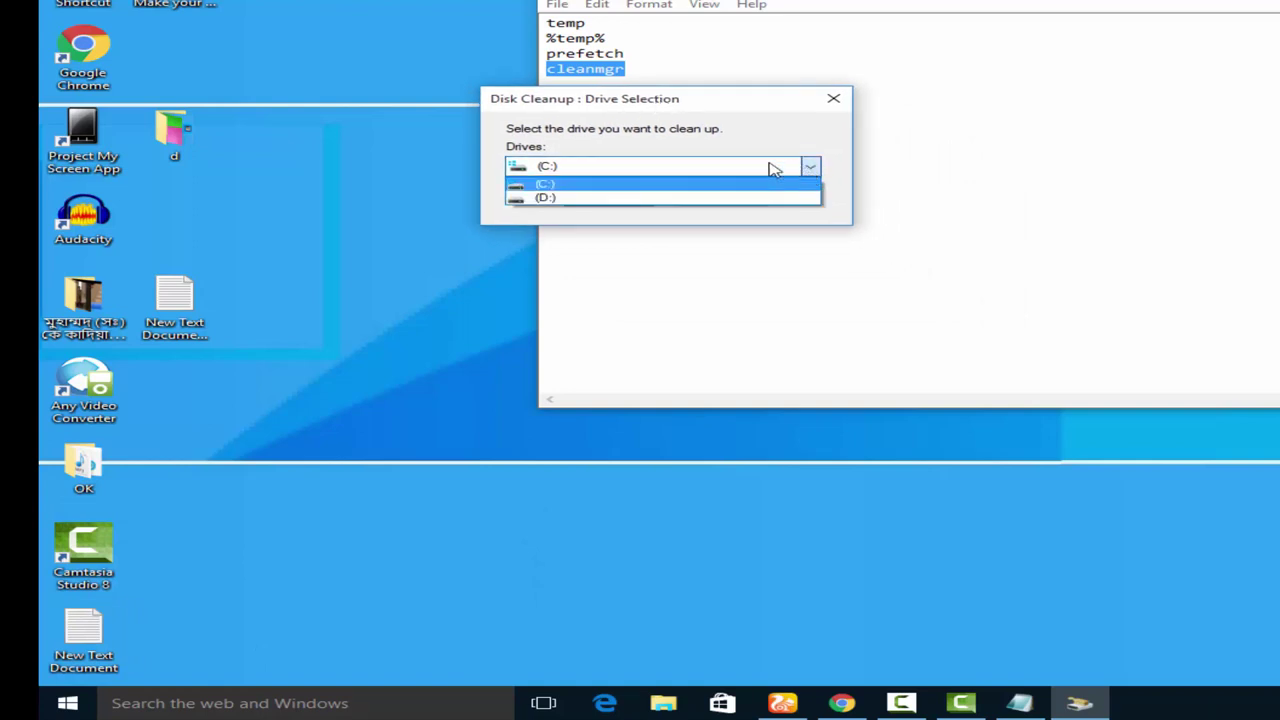
left_click(594, 172)
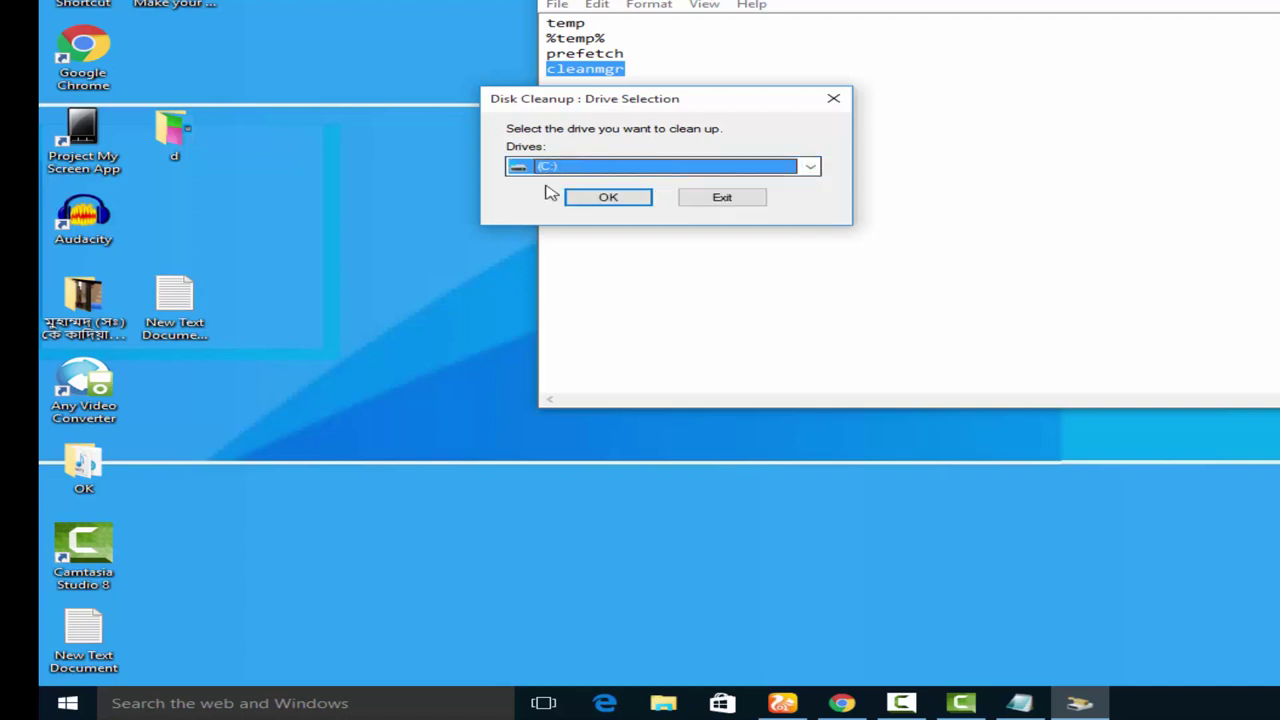
left_click(609, 198)
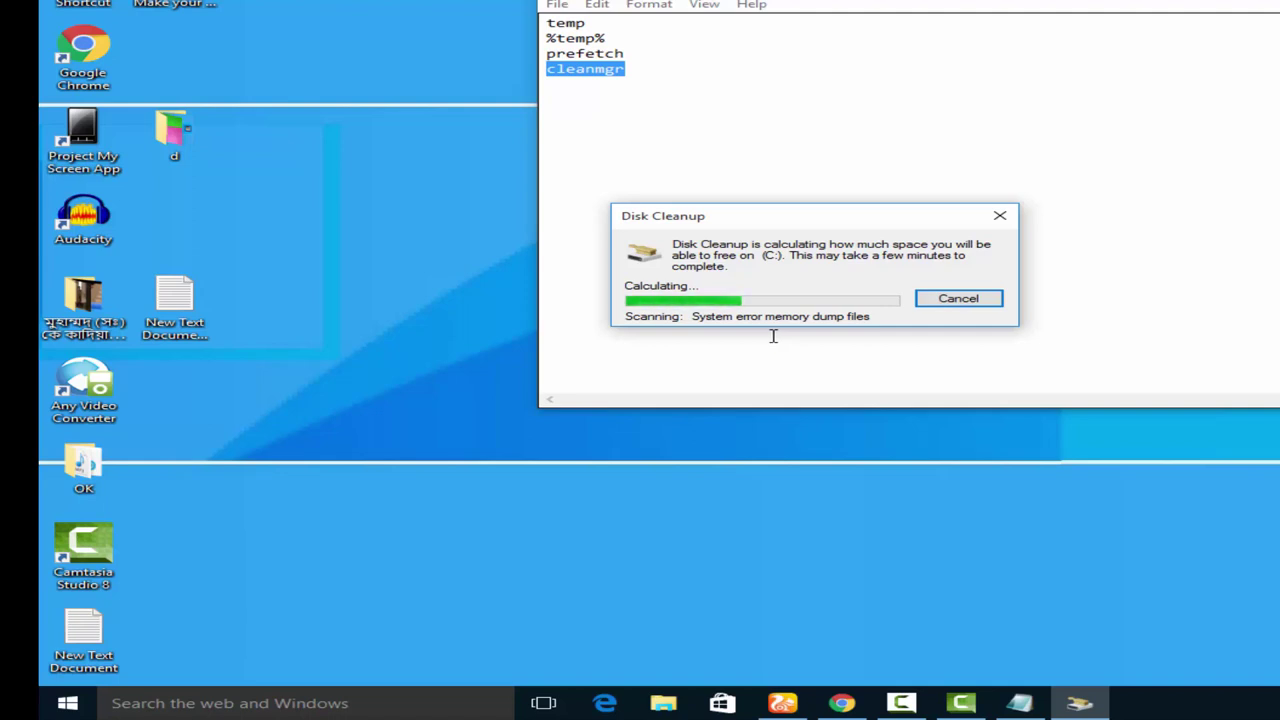
- Refresh the desktop twice while Disk Cleanup scans the drive
right_click(402, 22)
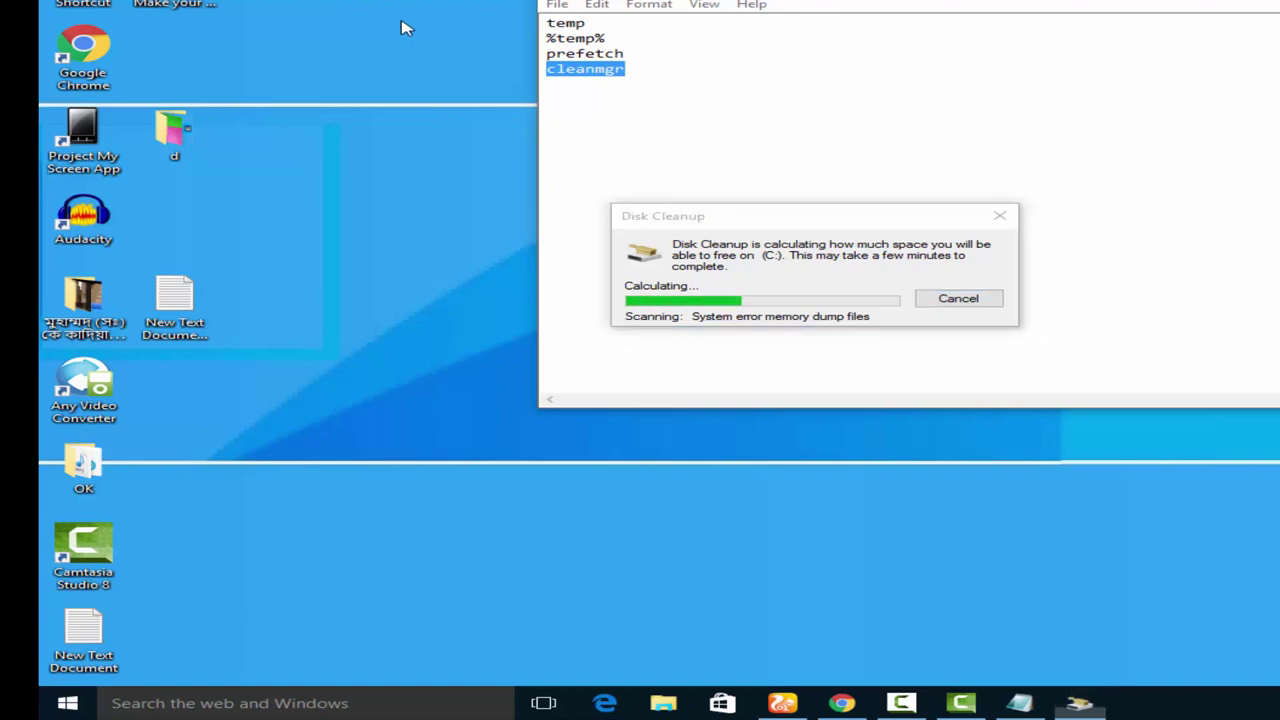
left_click(457, 74)
right_click(397, 40)
left_click(449, 84)
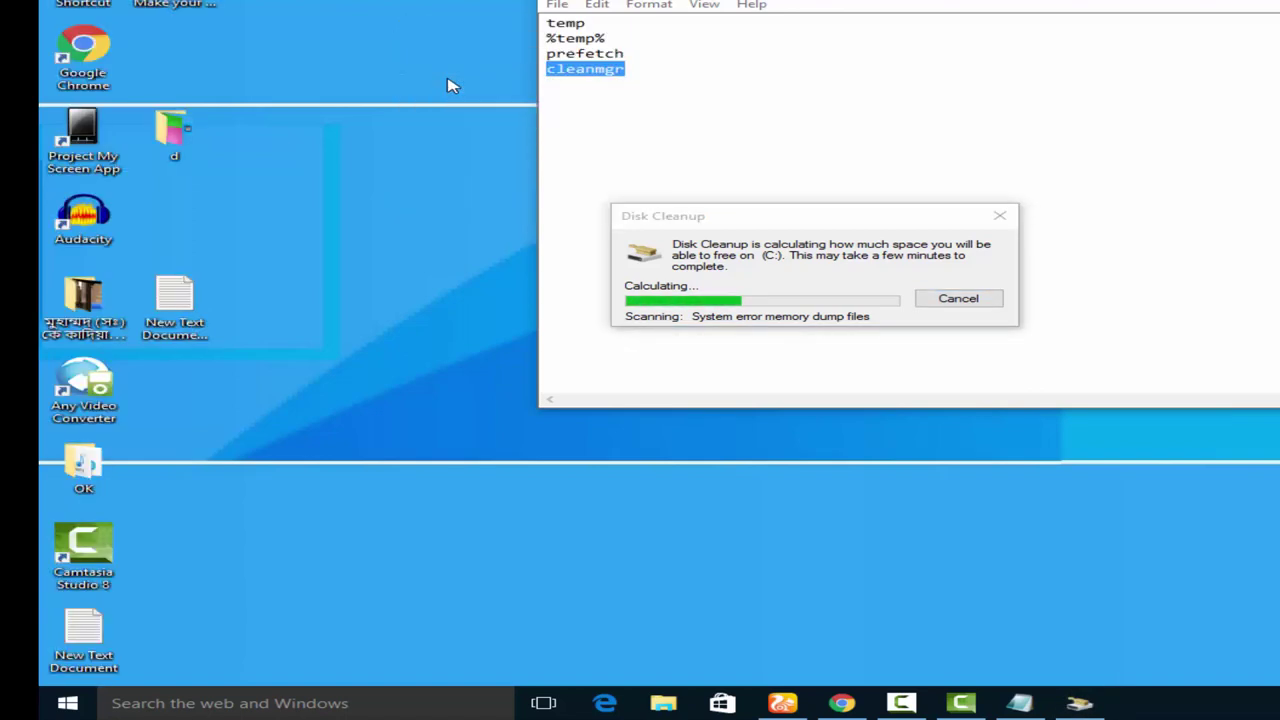